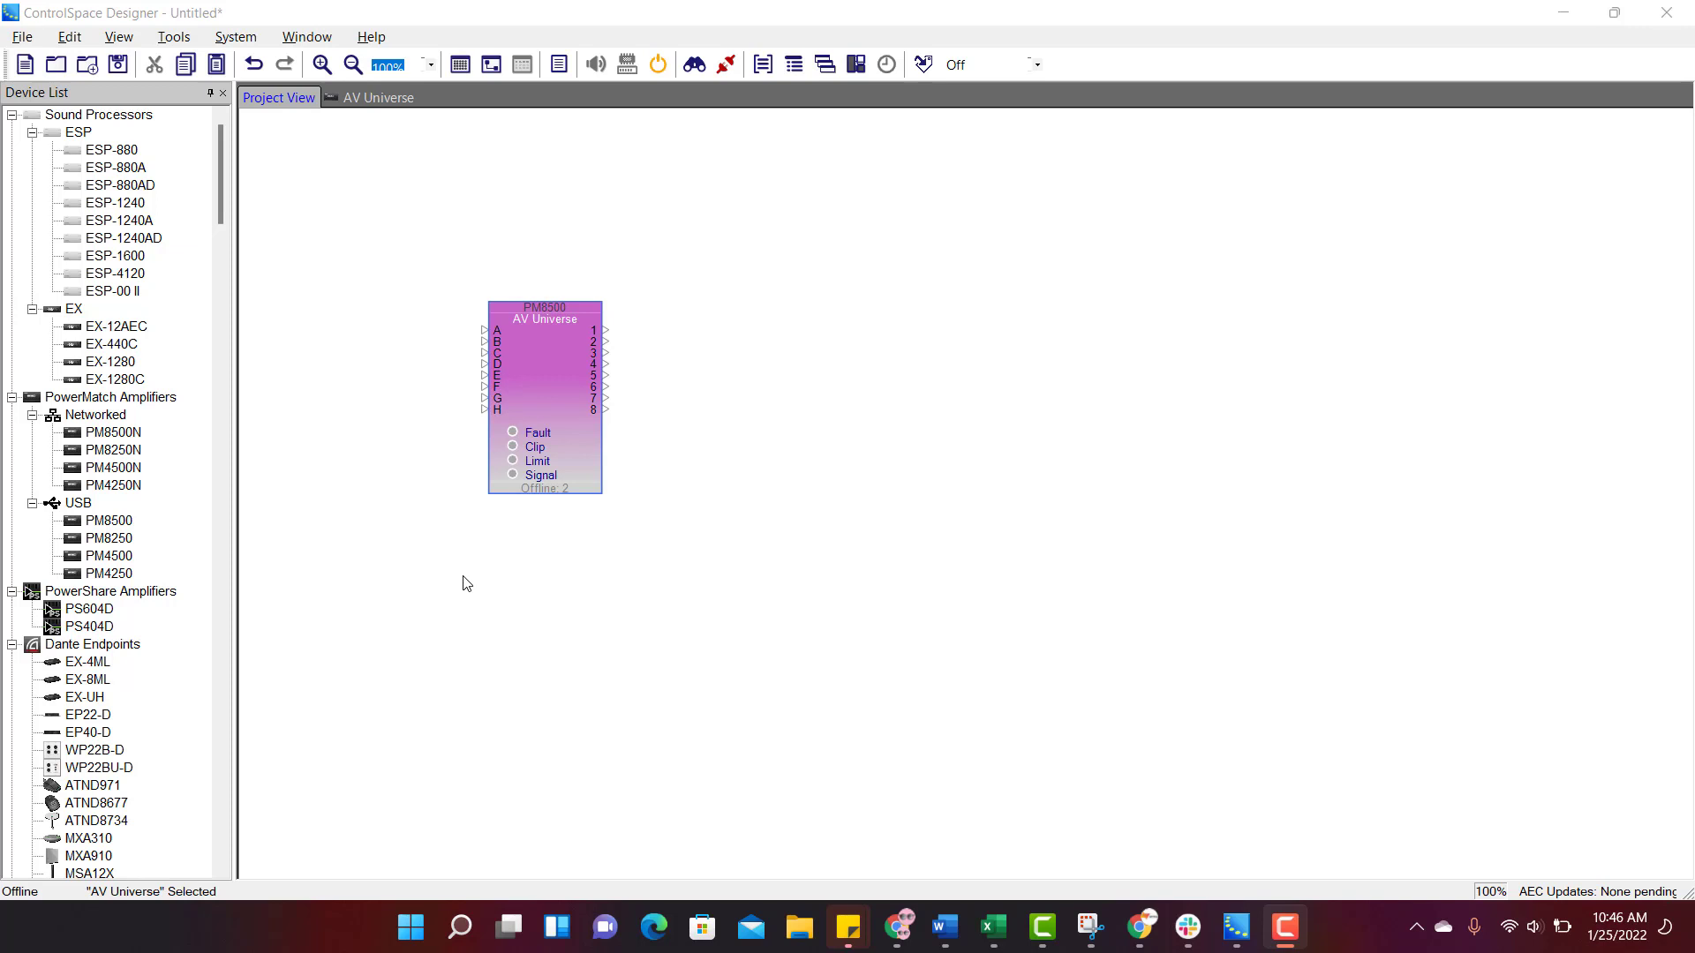
# Open the PM8500 AV Universe block from Project View to show its signal-flow diagram.
pyautogui.doubleClick(537, 392)
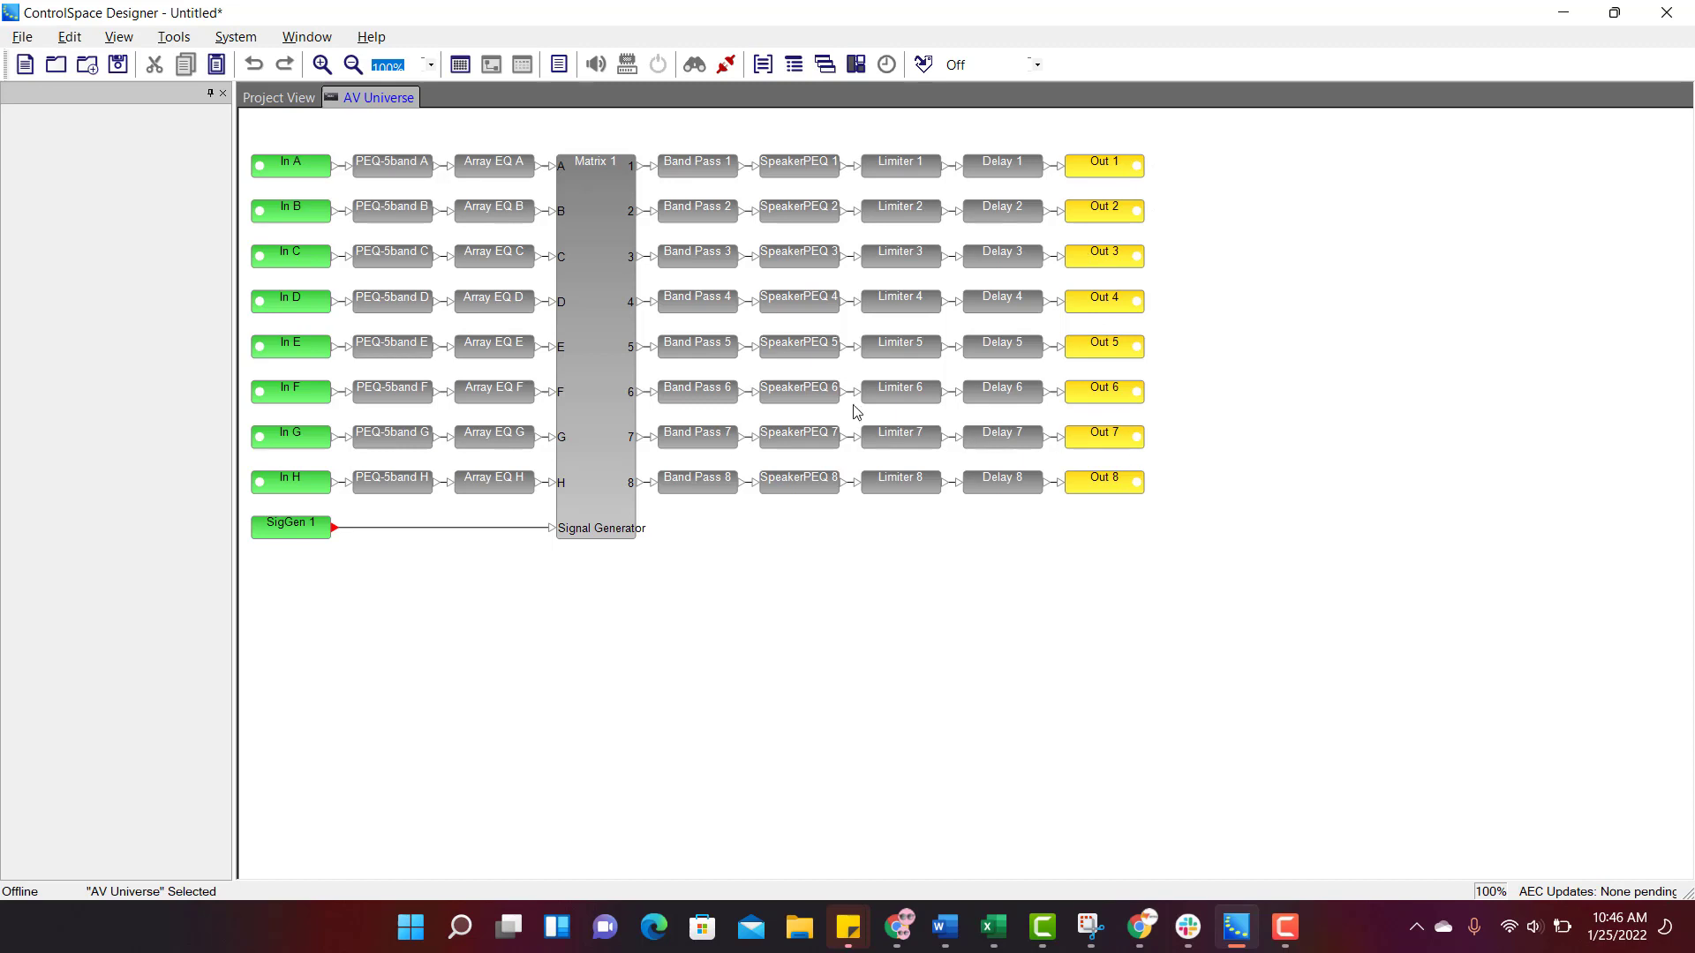
# Rename input In A to 'Music server'.
pyautogui.rightClick(294, 171)
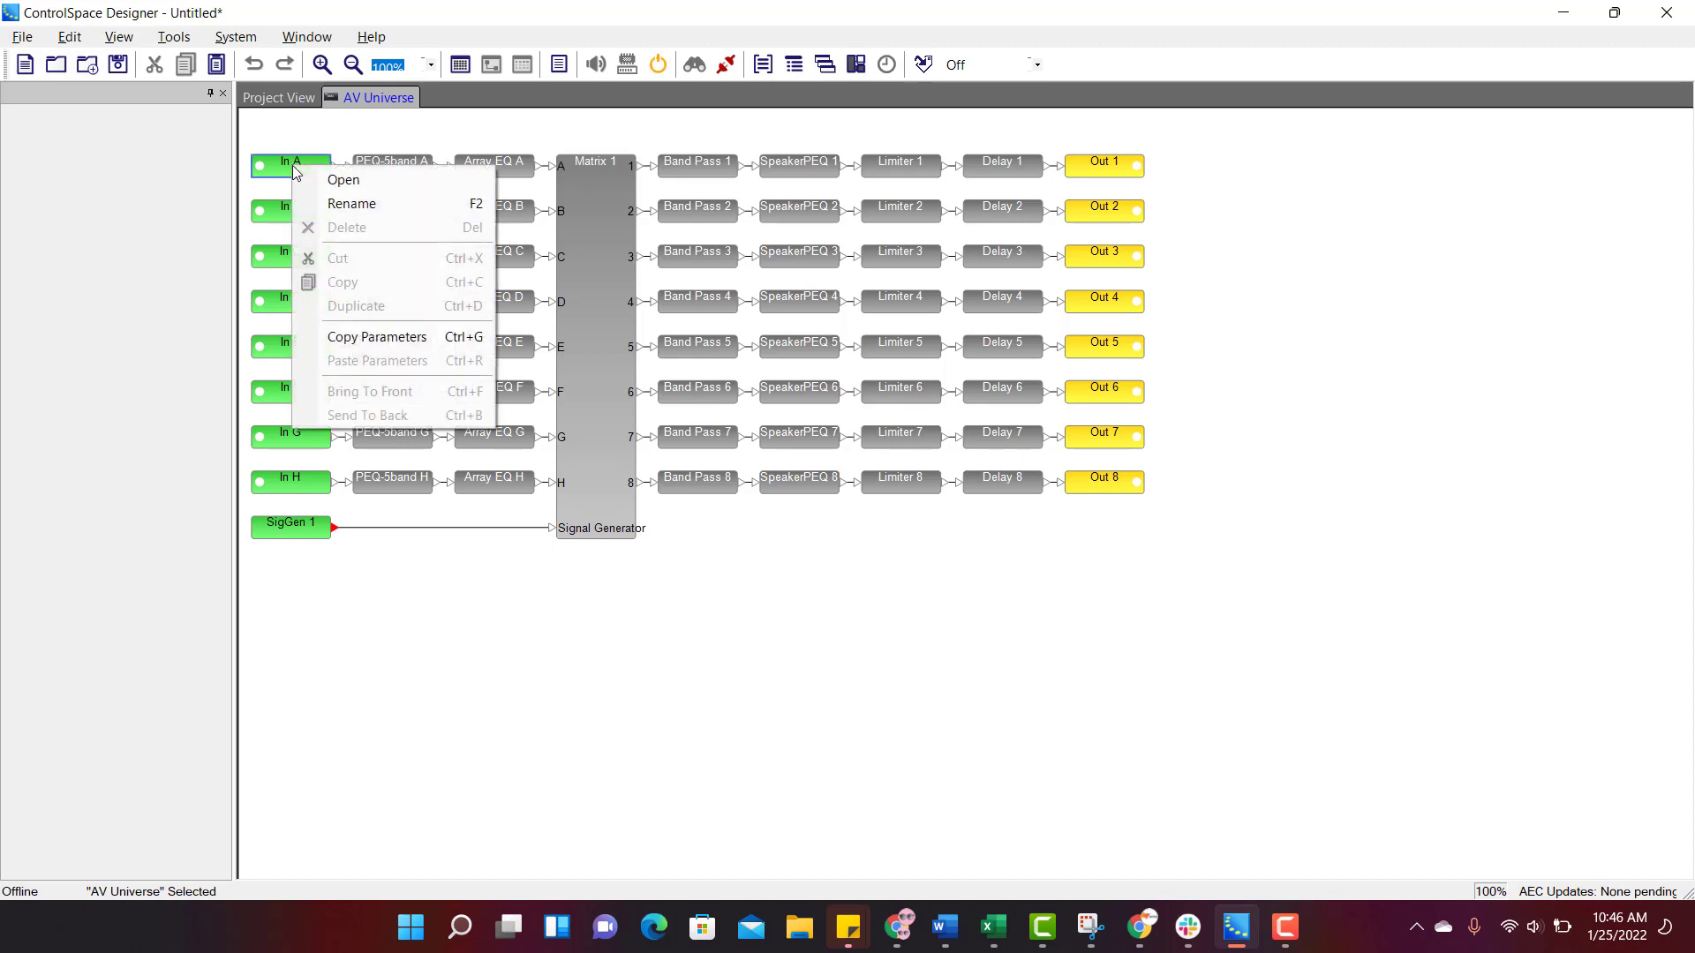
pyautogui.click(358, 212)
pyautogui.write('Mus')
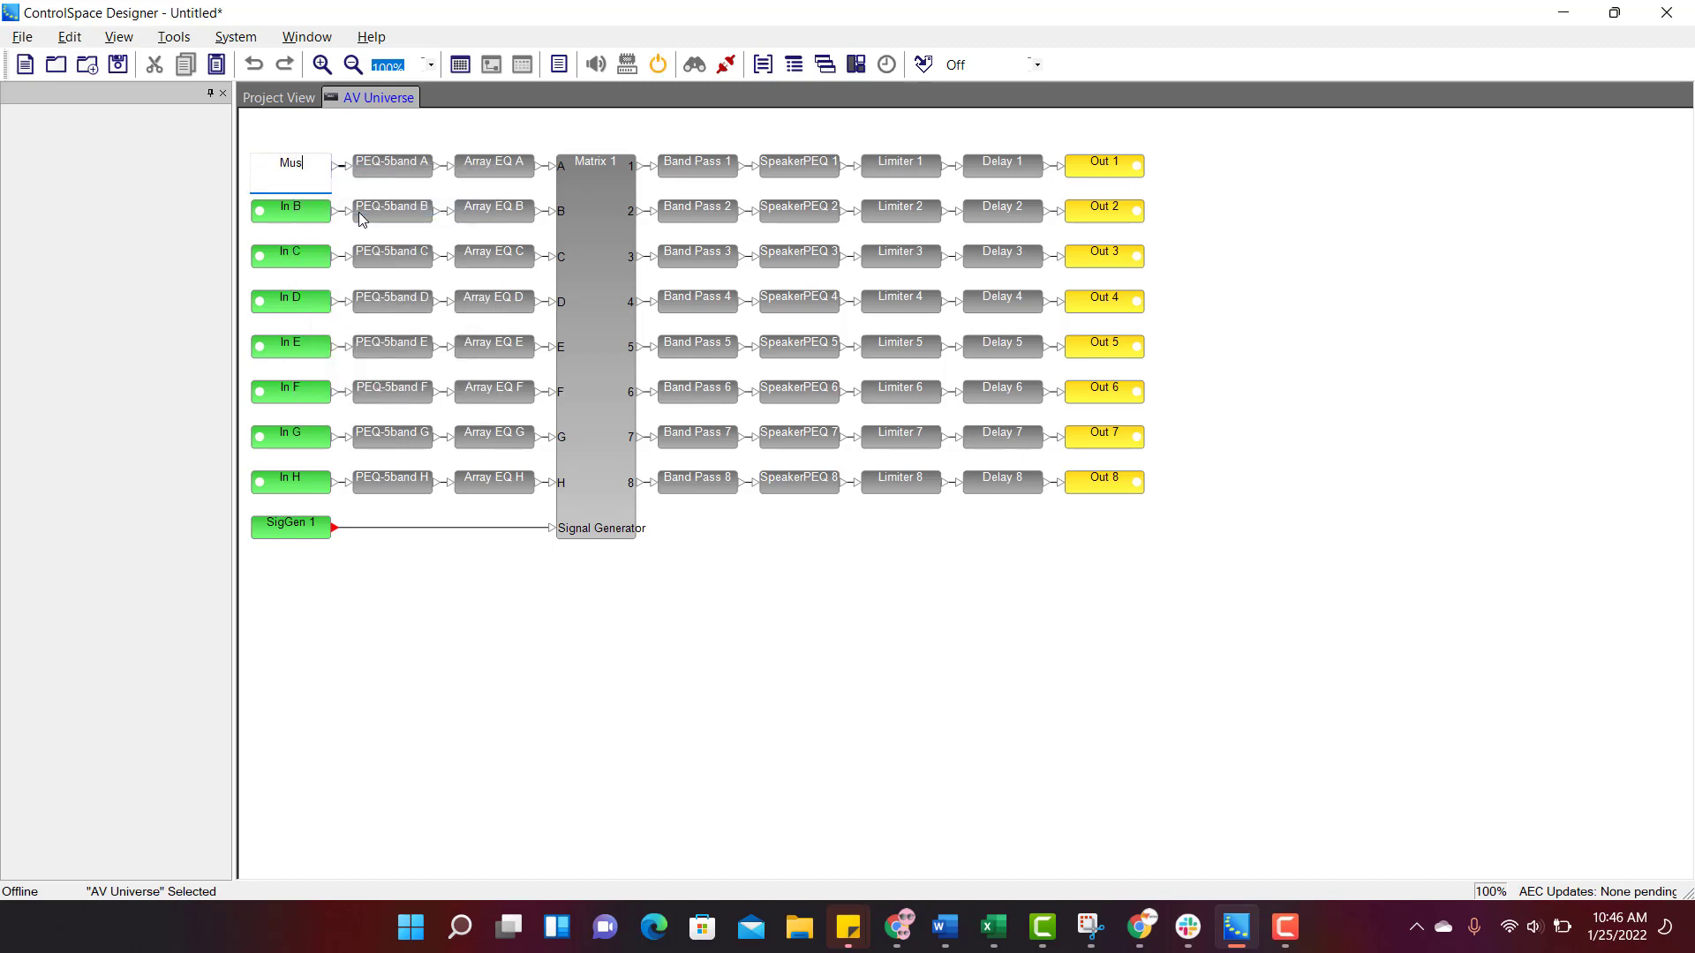
pyautogui.write('ic server')
pyautogui.press('Return')
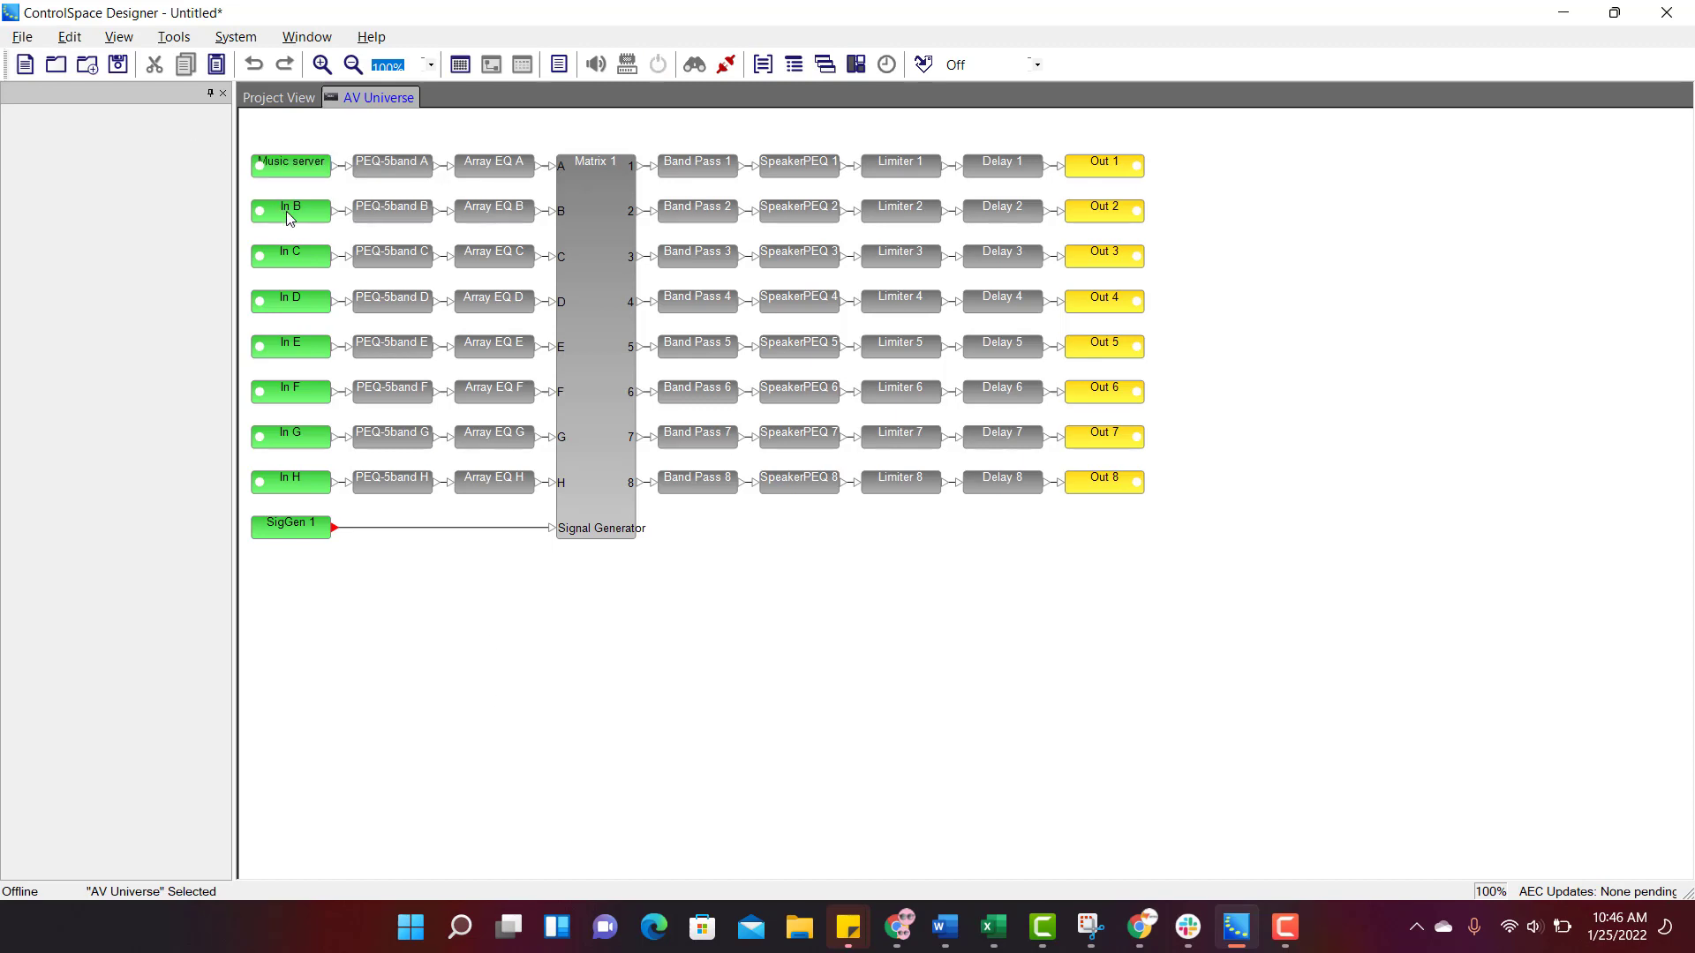
# Rename input In B to 'Mic 2'.
pyautogui.rightClick(290, 215)
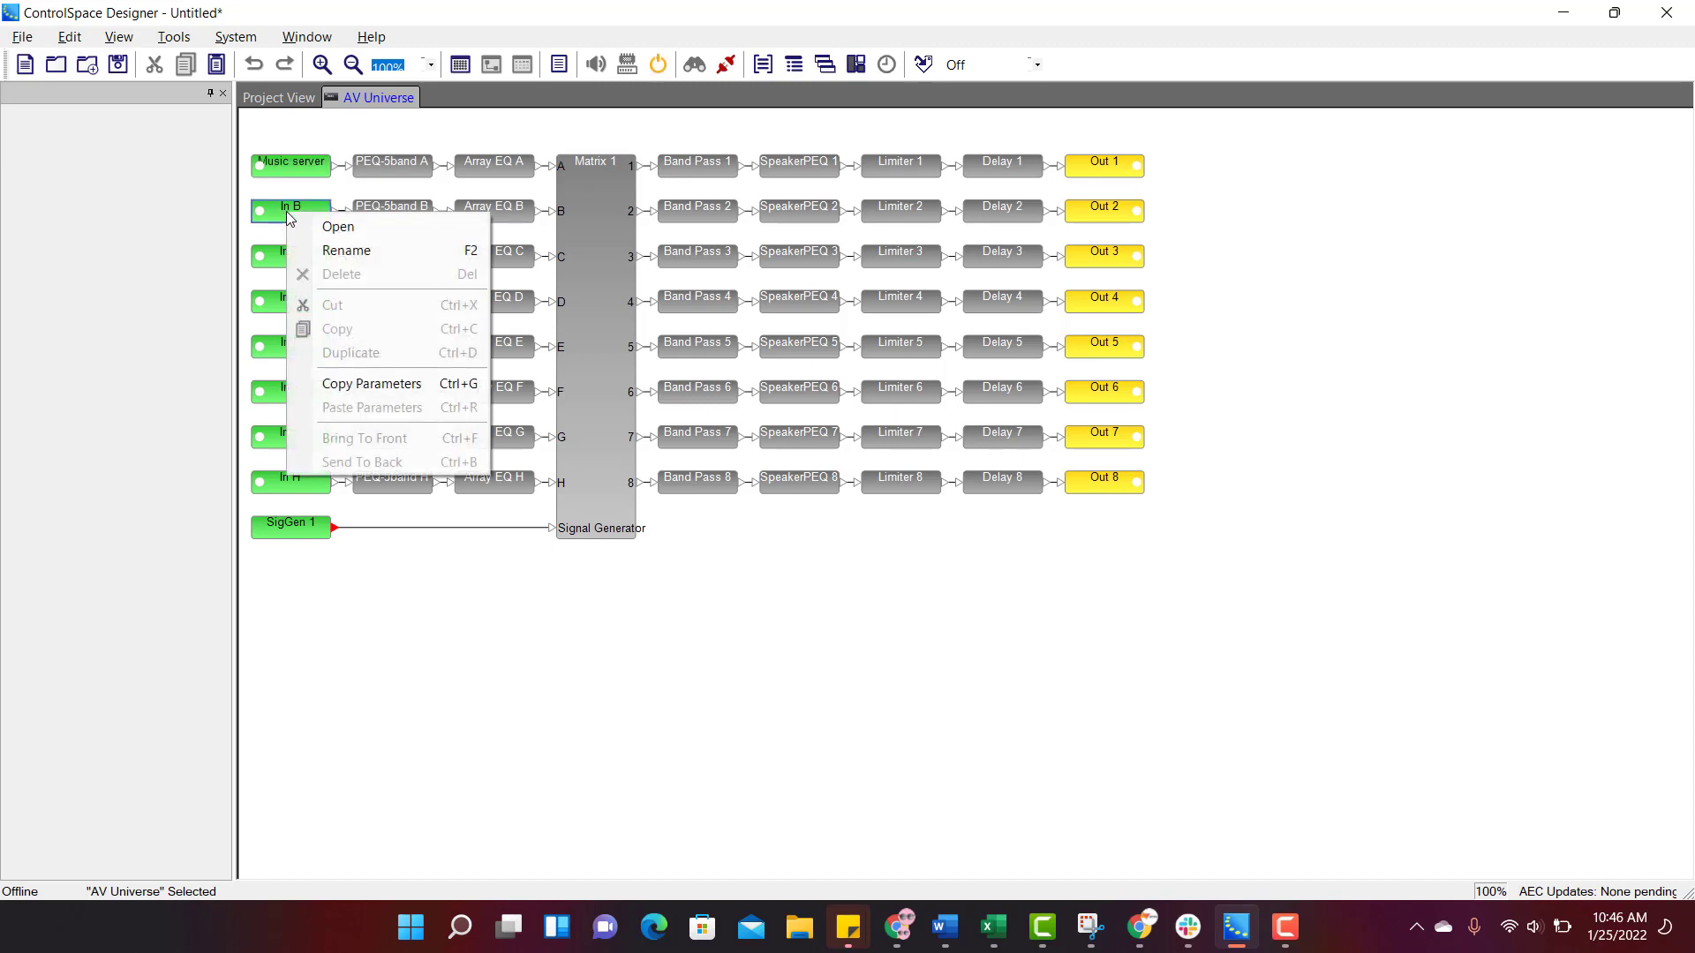
pyautogui.click(329, 250)
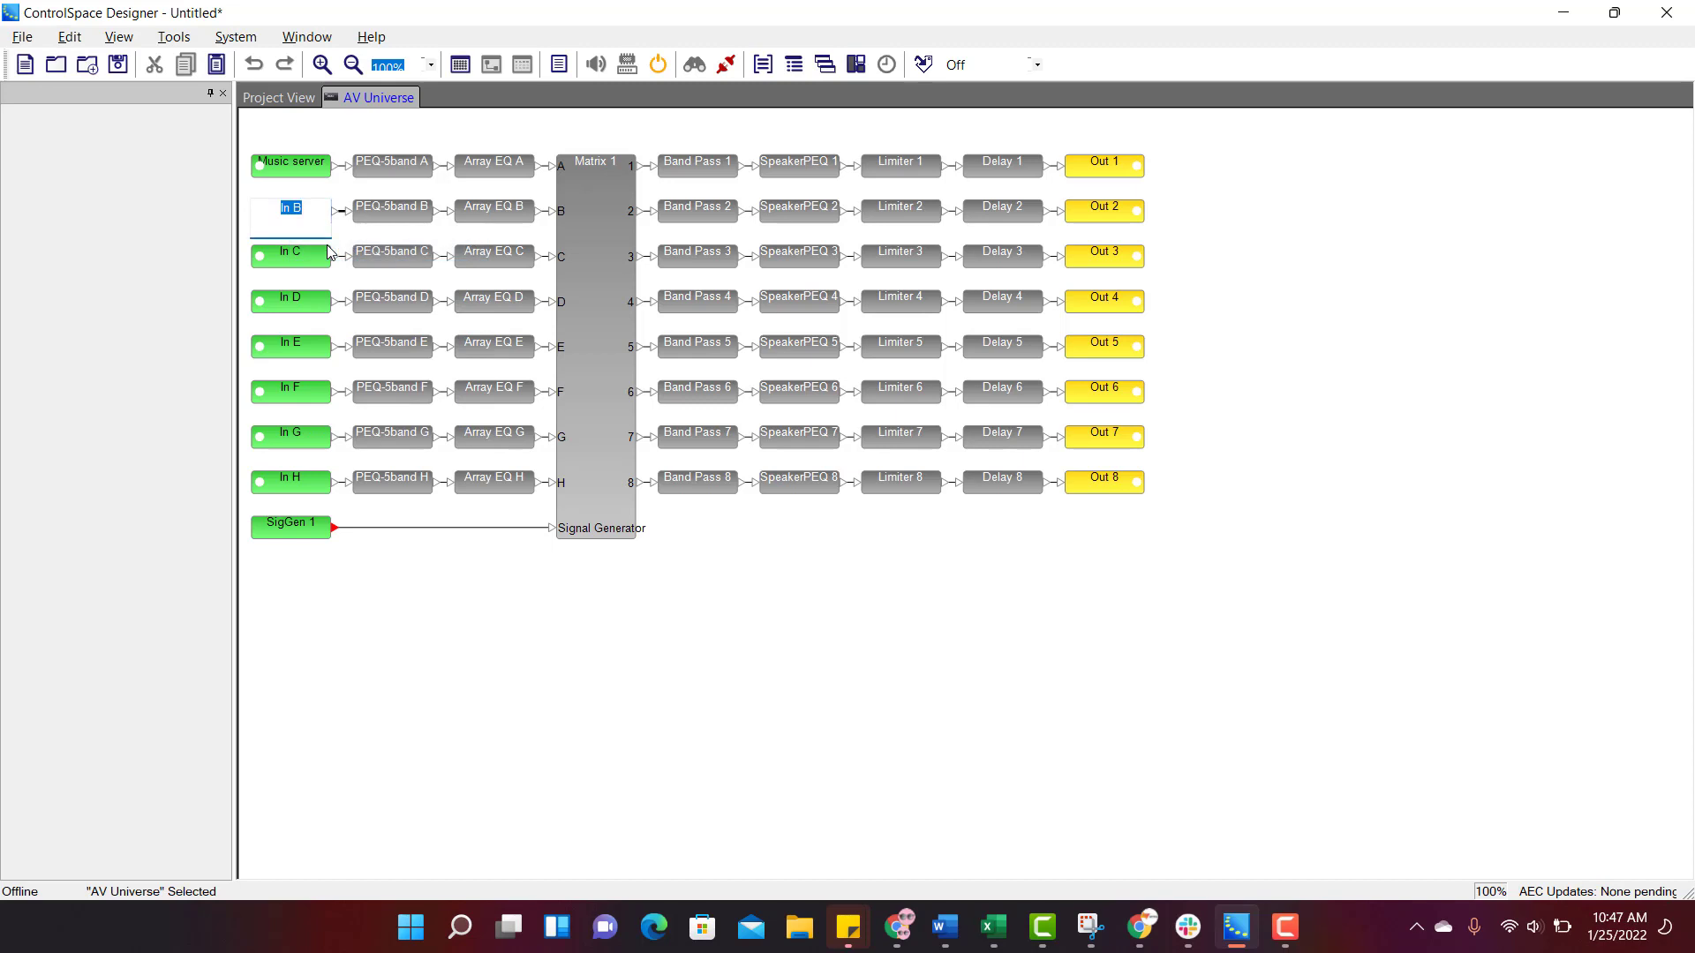
pyautogui.write('Mic 2')
pyautogui.click(712, 566)
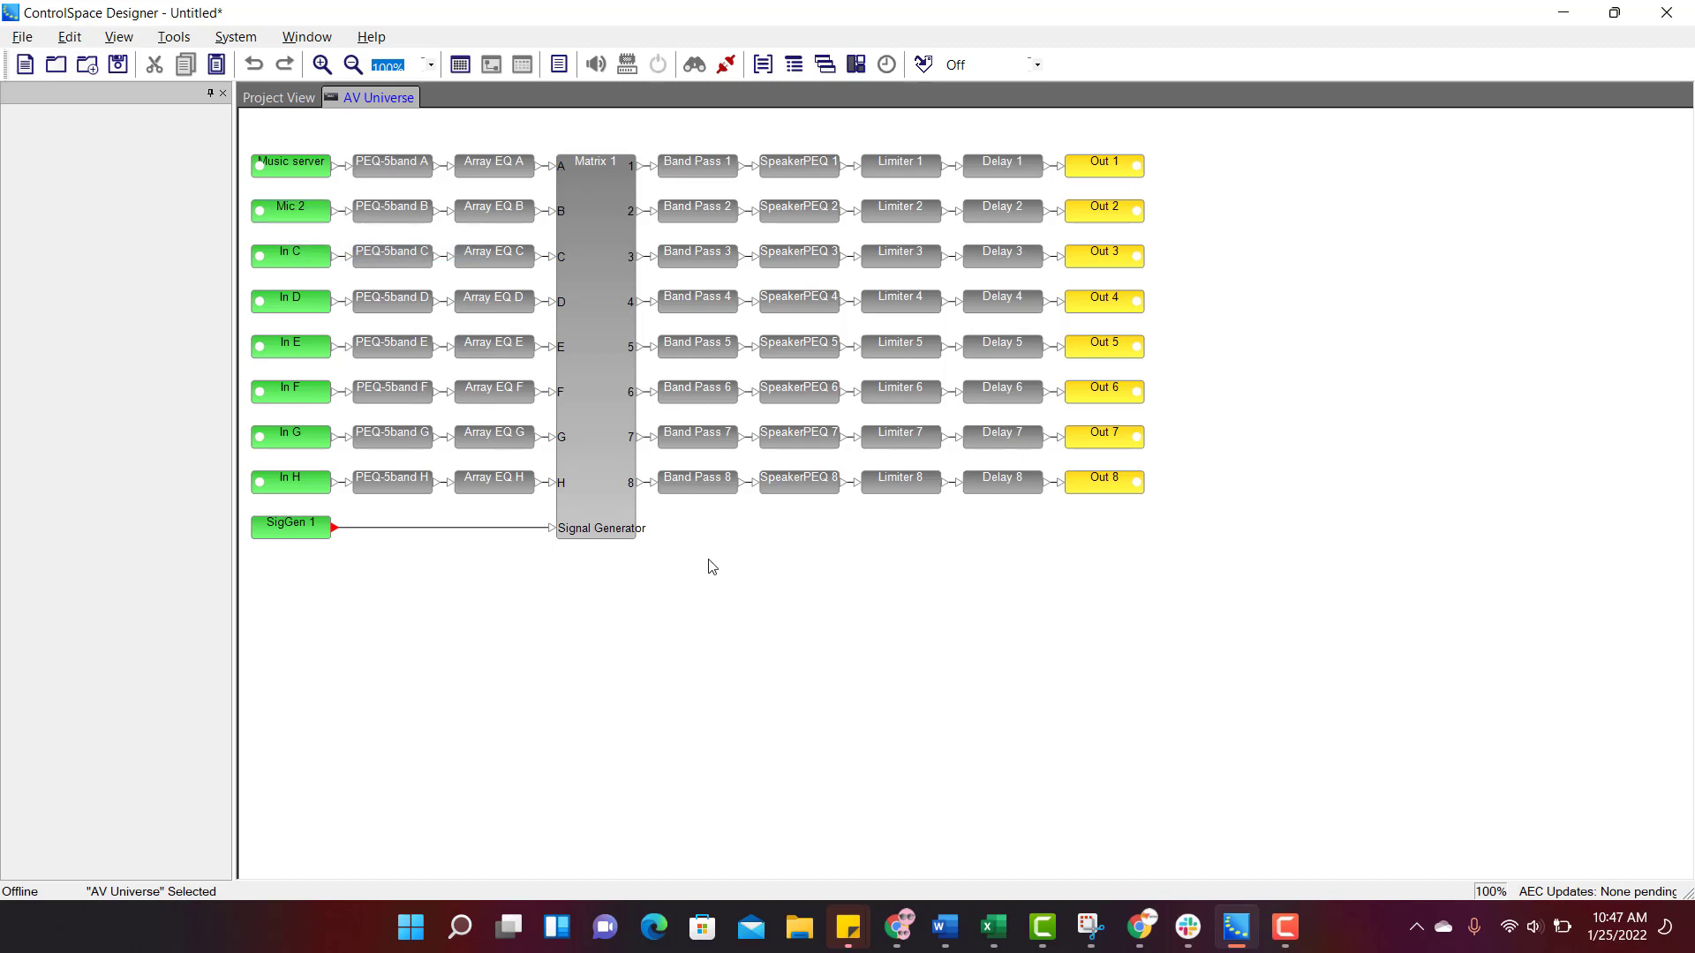
# Rename output Out 1 to 'Event System'.
pyautogui.rightClick(1110, 173)
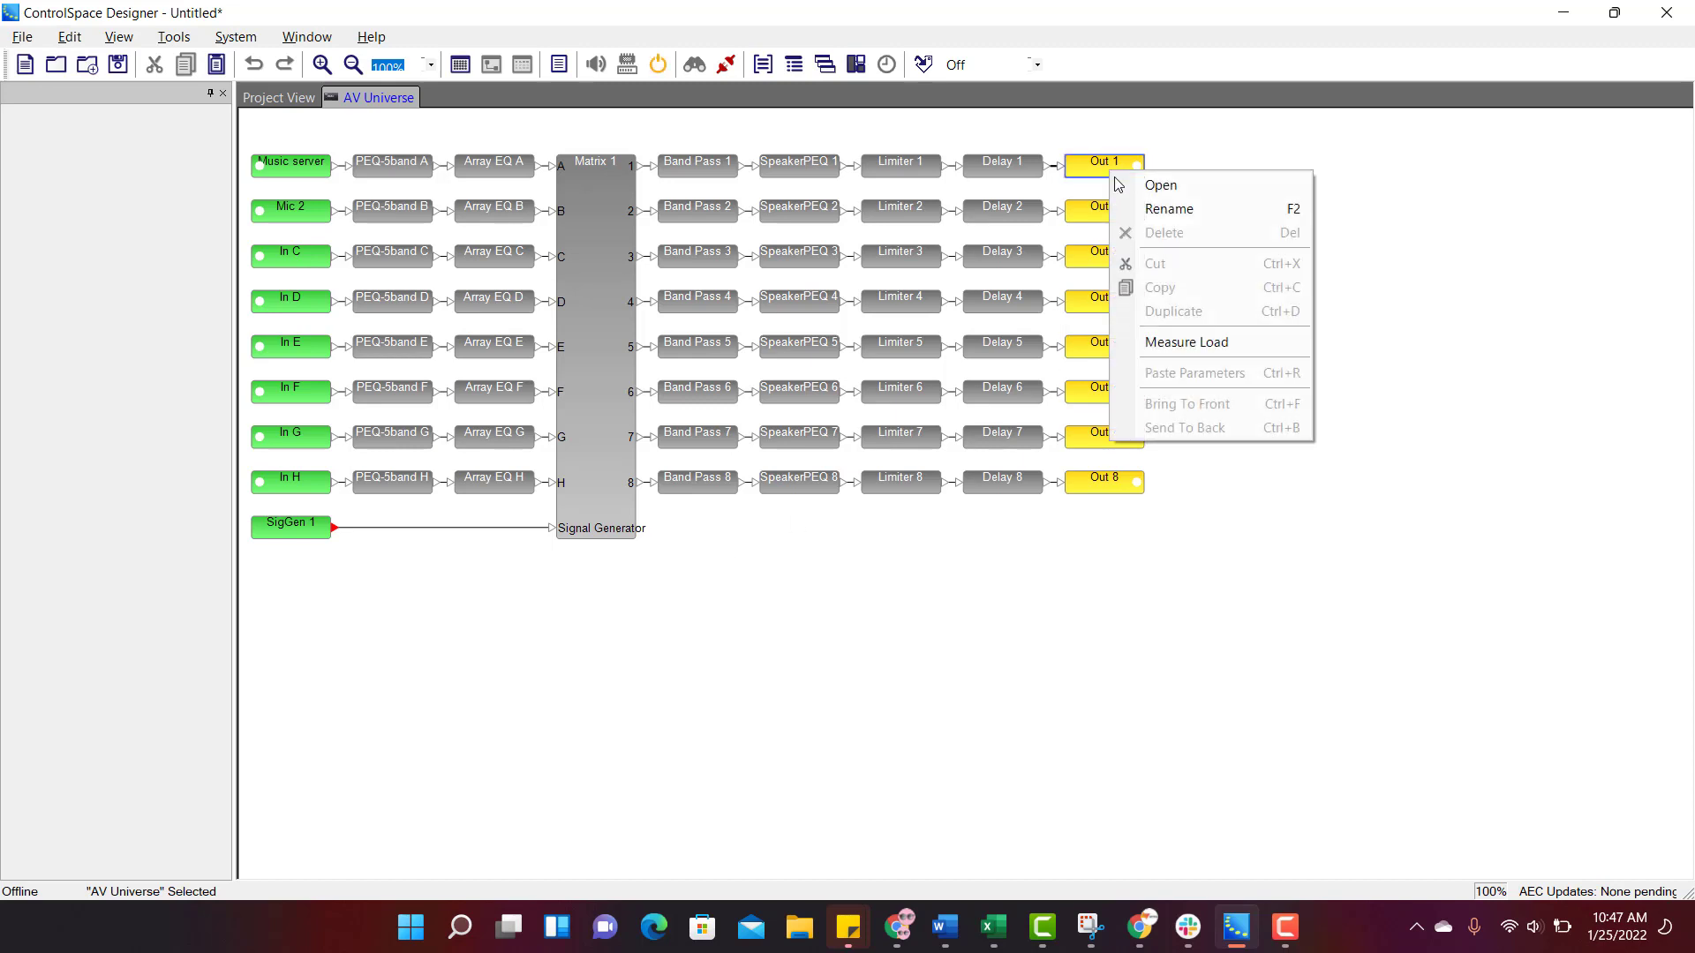
pyautogui.click(1177, 211)
pyautogui.write('Event ')
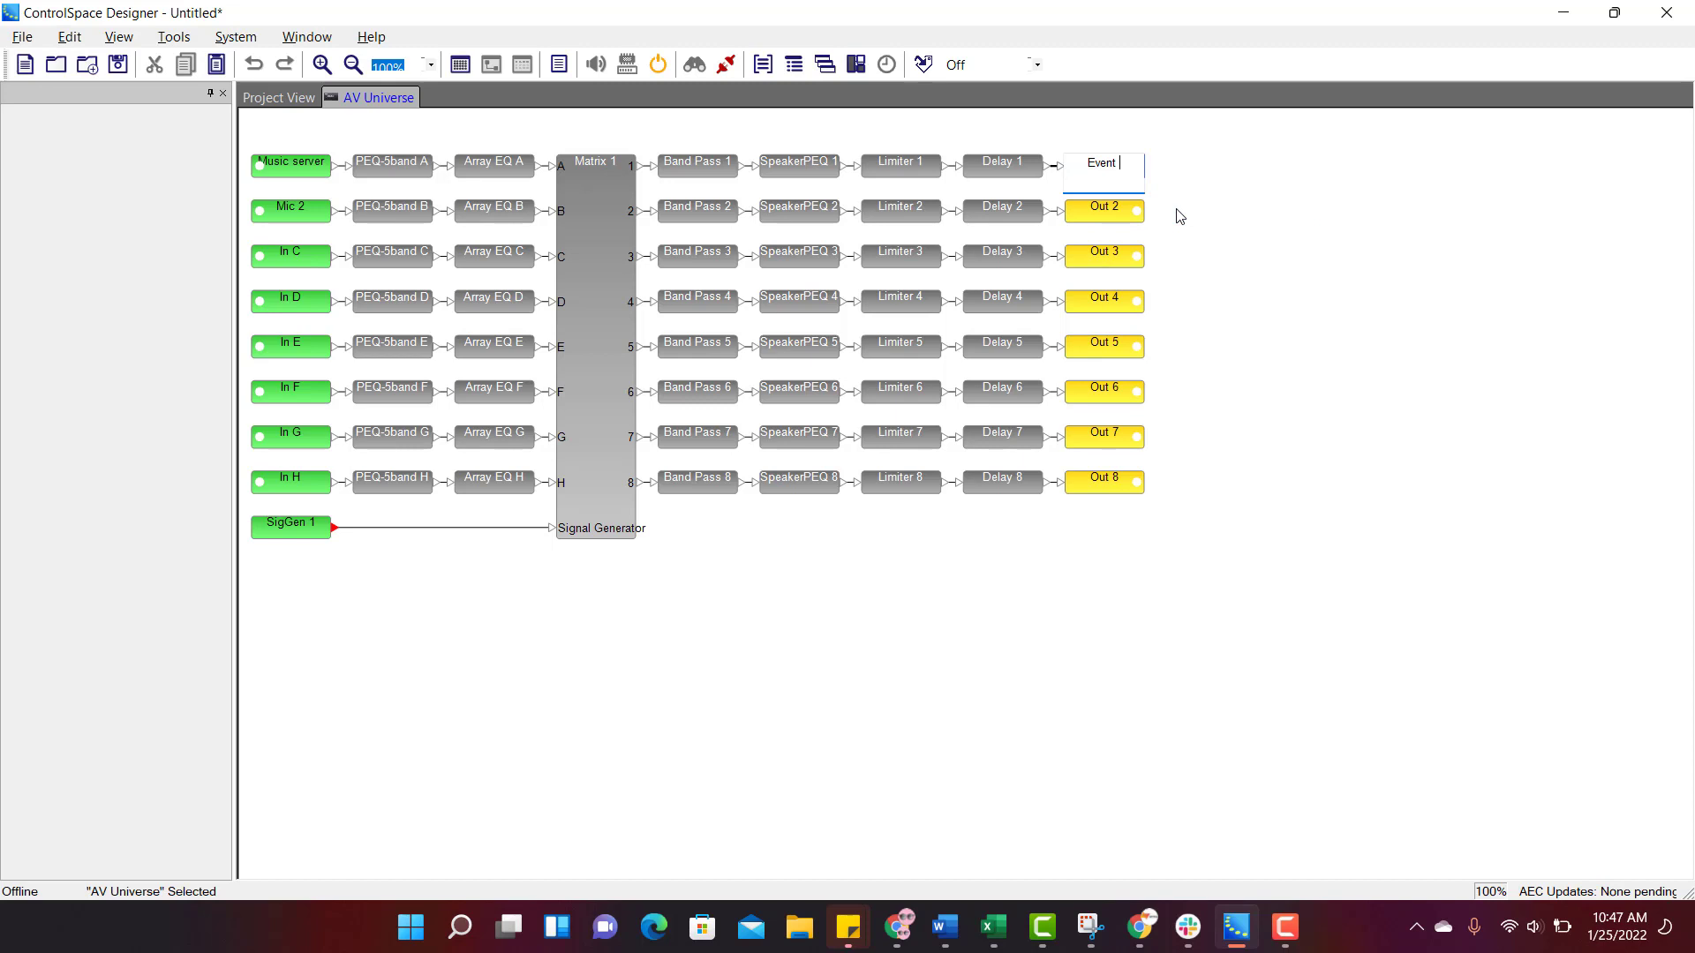
pyautogui.write('System')
pyautogui.click(1369, 292)
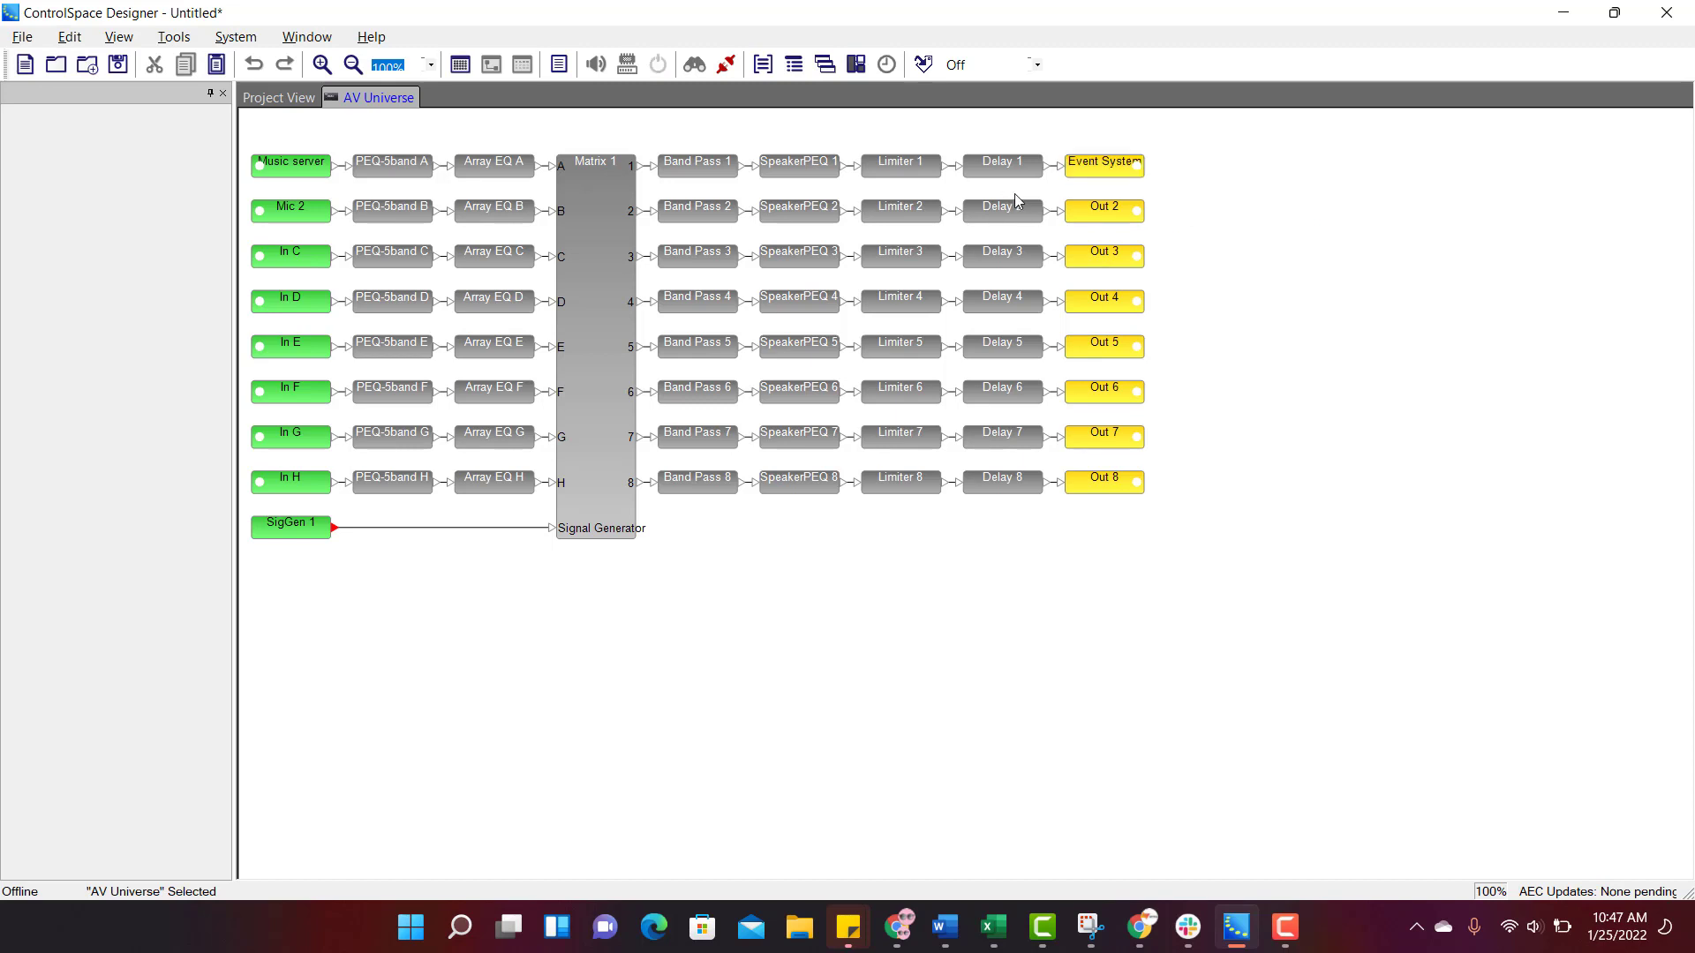
# Rename output Out 2 to '1F lounge'.
pyautogui.rightClick(1110, 215)
pyautogui.click(1183, 252)
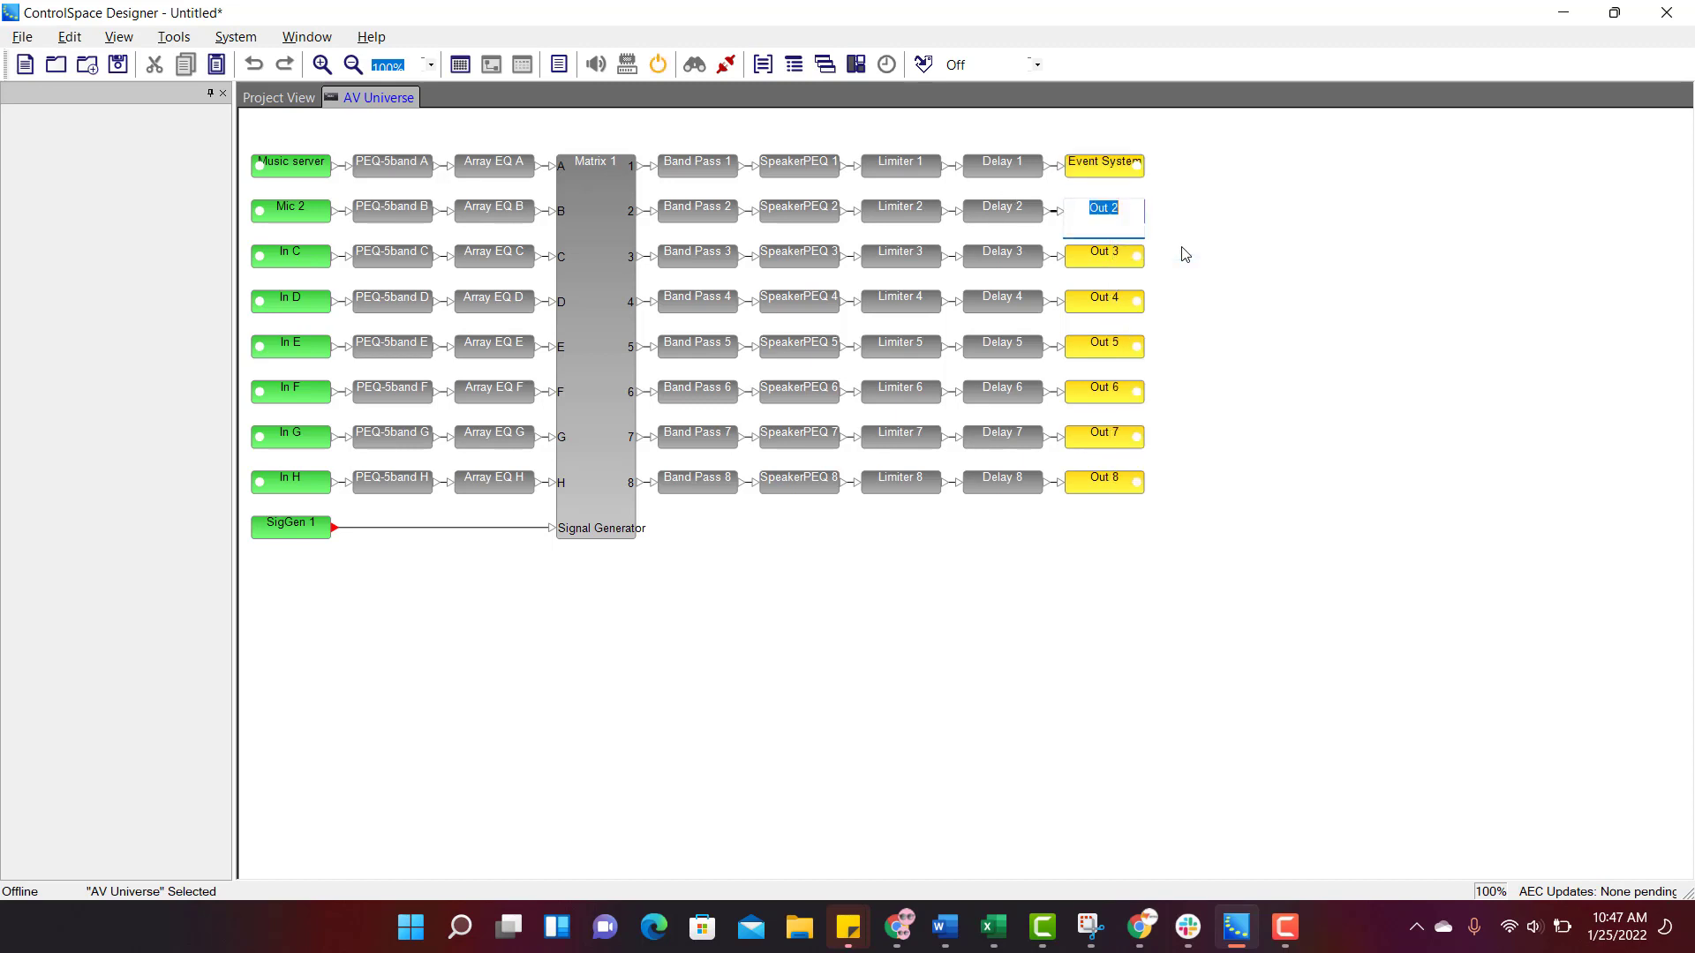
pyautogui.write('1F lounge')
pyautogui.click(1474, 316)
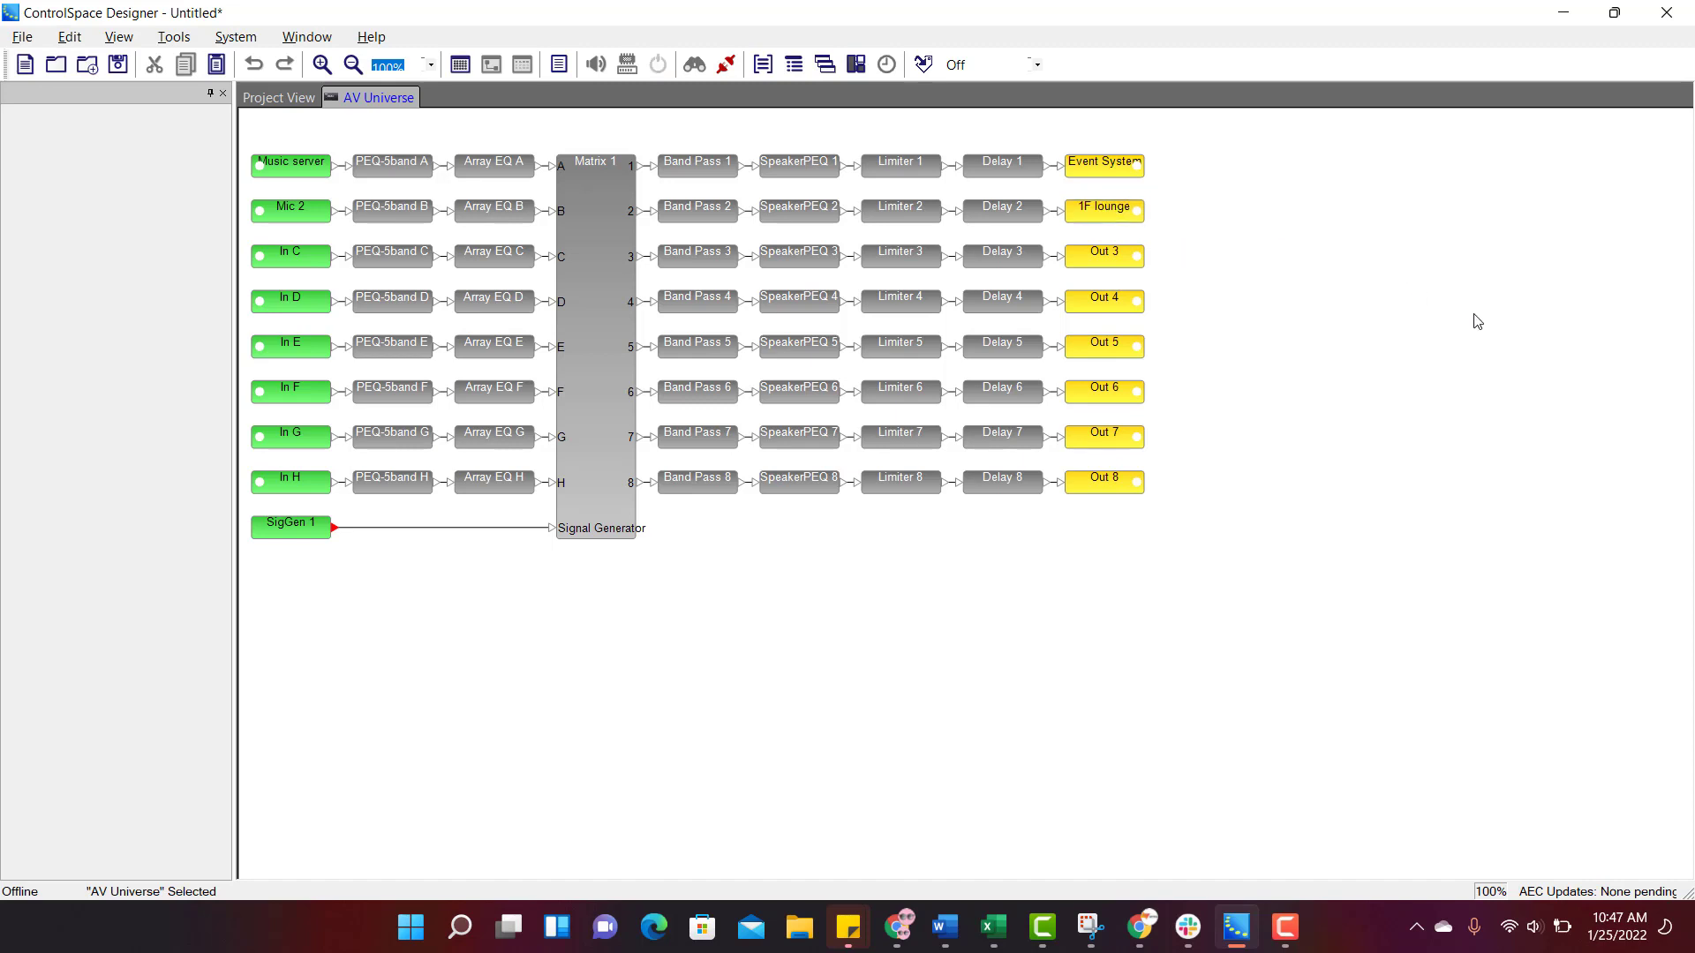
# Begin renaming input In C but leave its original name unchanged.
pyautogui.rightClick(291, 259)
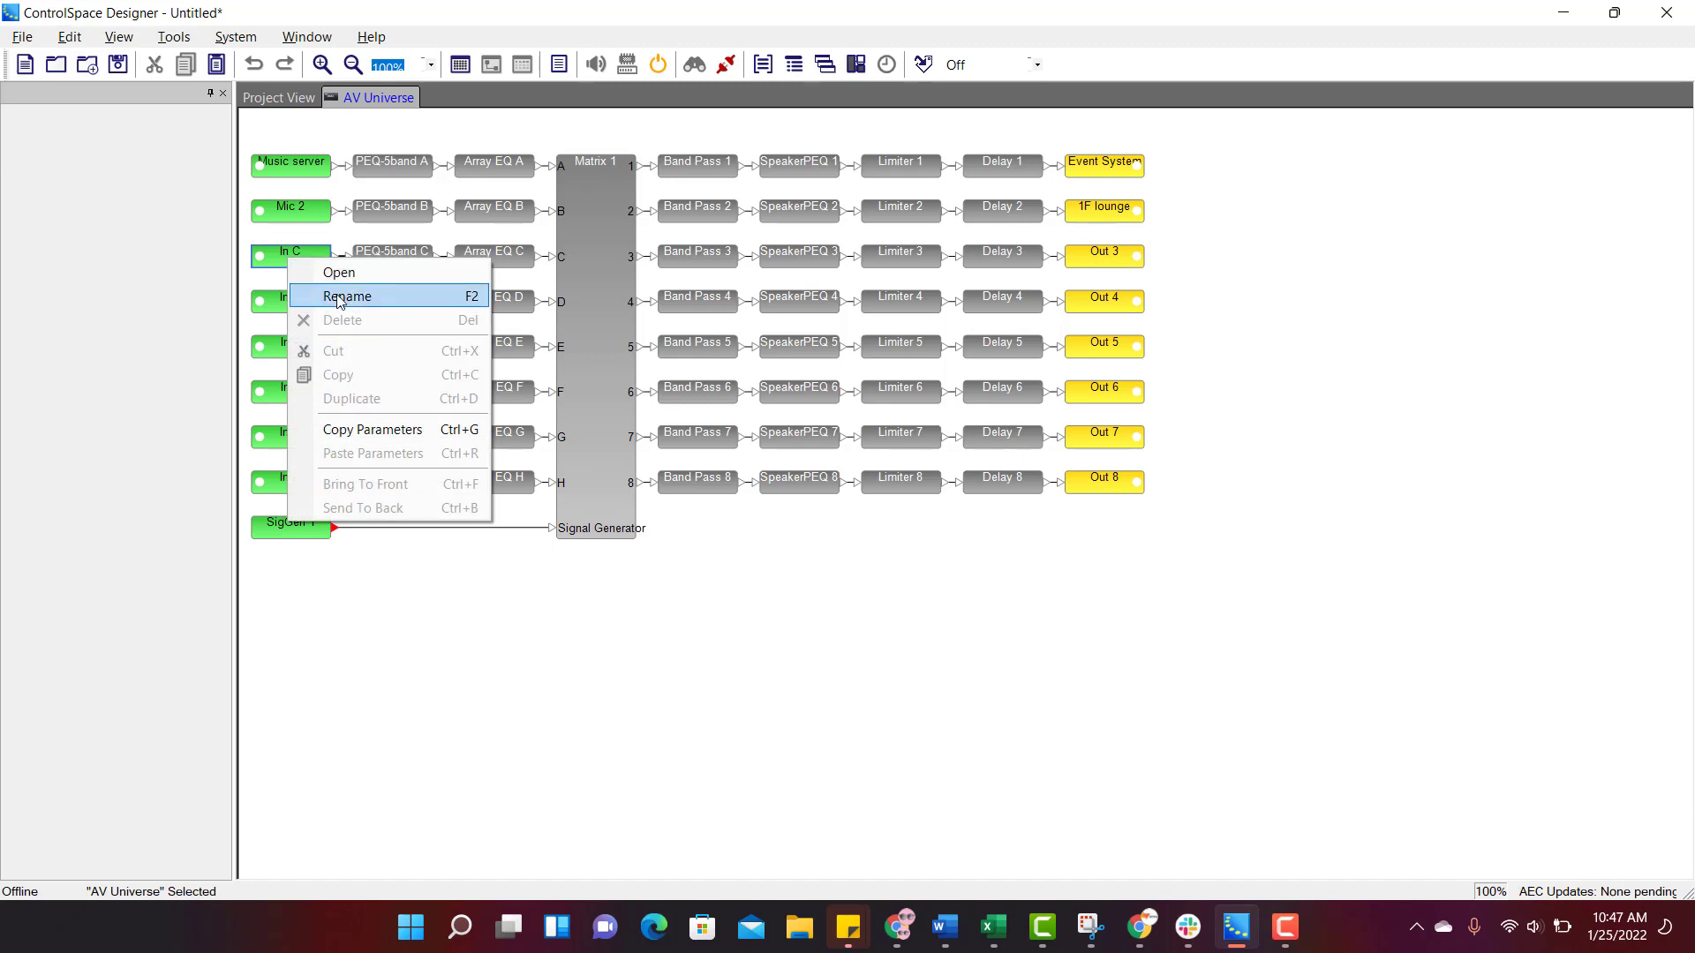
pyautogui.click(339, 297)
pyautogui.click(468, 636)
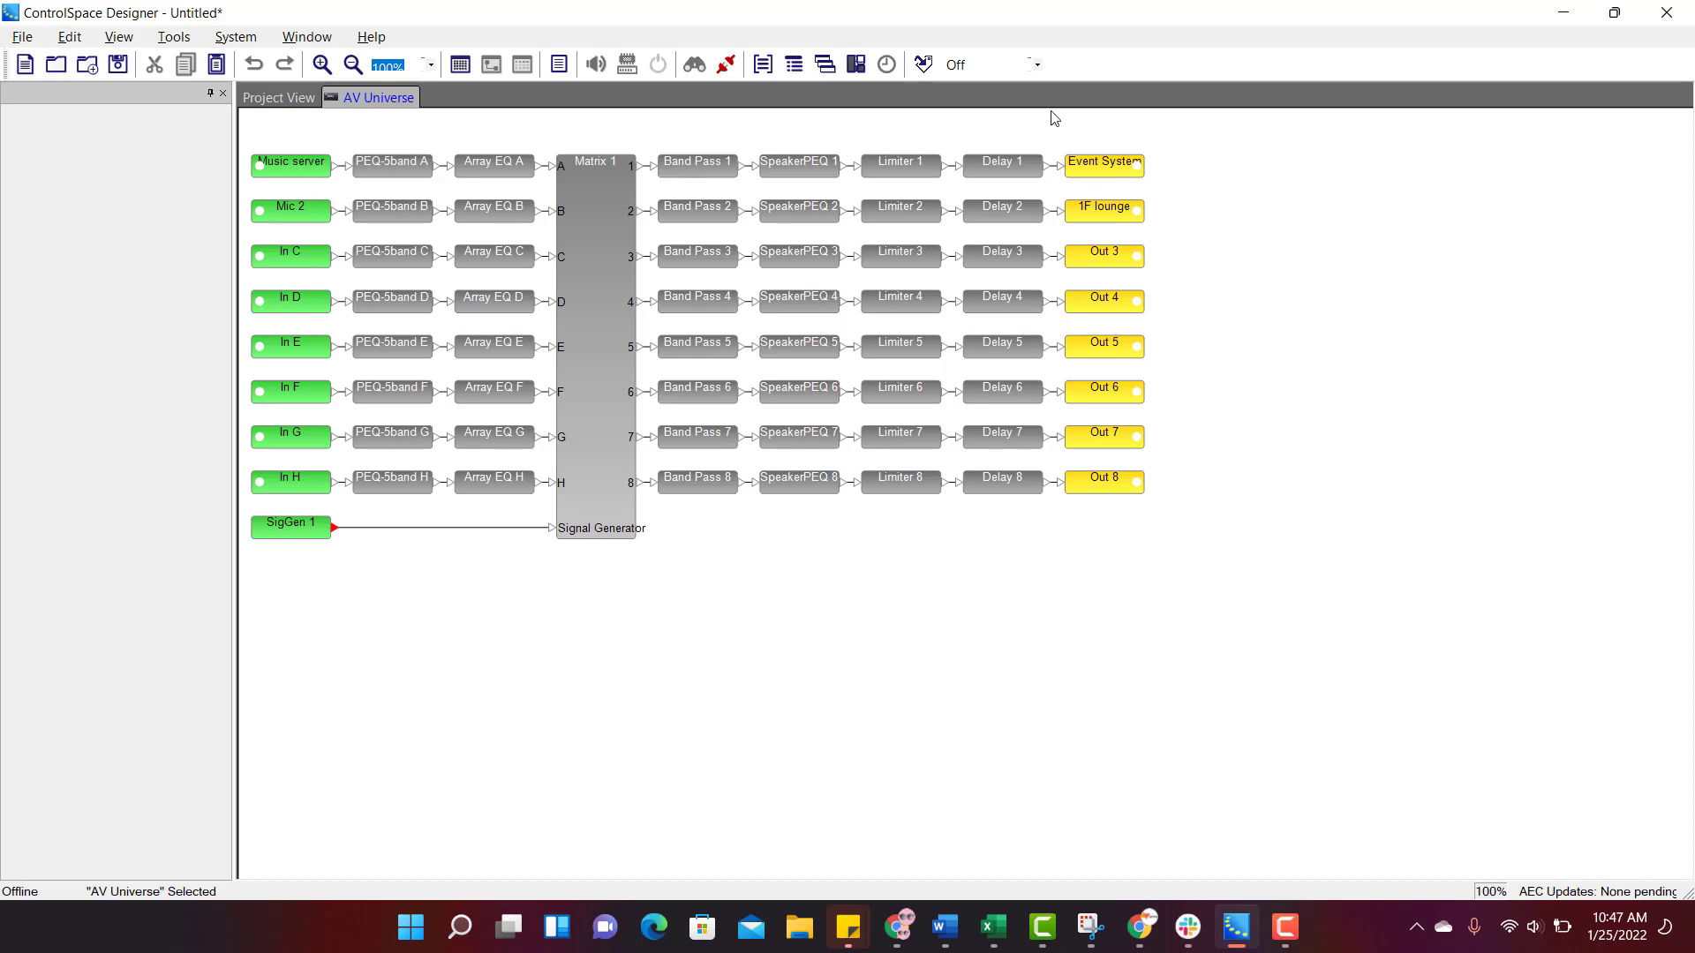
# In Matrix 1, route Music server to 1F lounge and disconnect Mic 2 from 1F lounge.
pyautogui.doubleClick(593, 203)
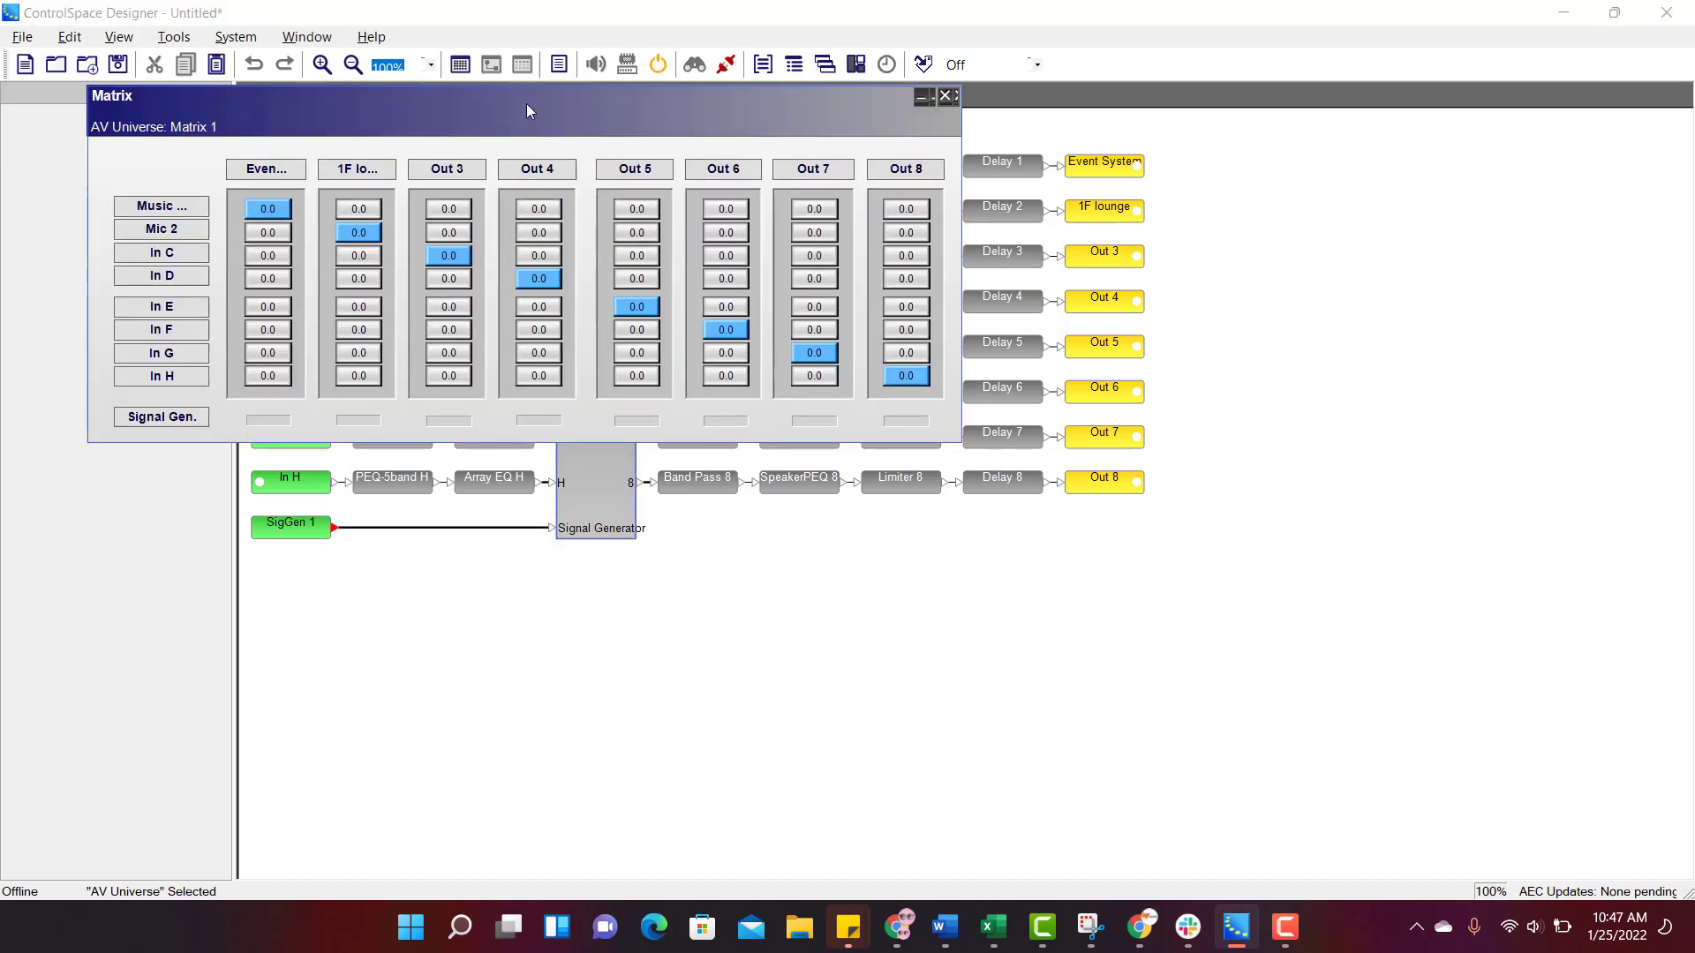
pyautogui.moveTo(526, 103); pyautogui.dragTo(716, 269)
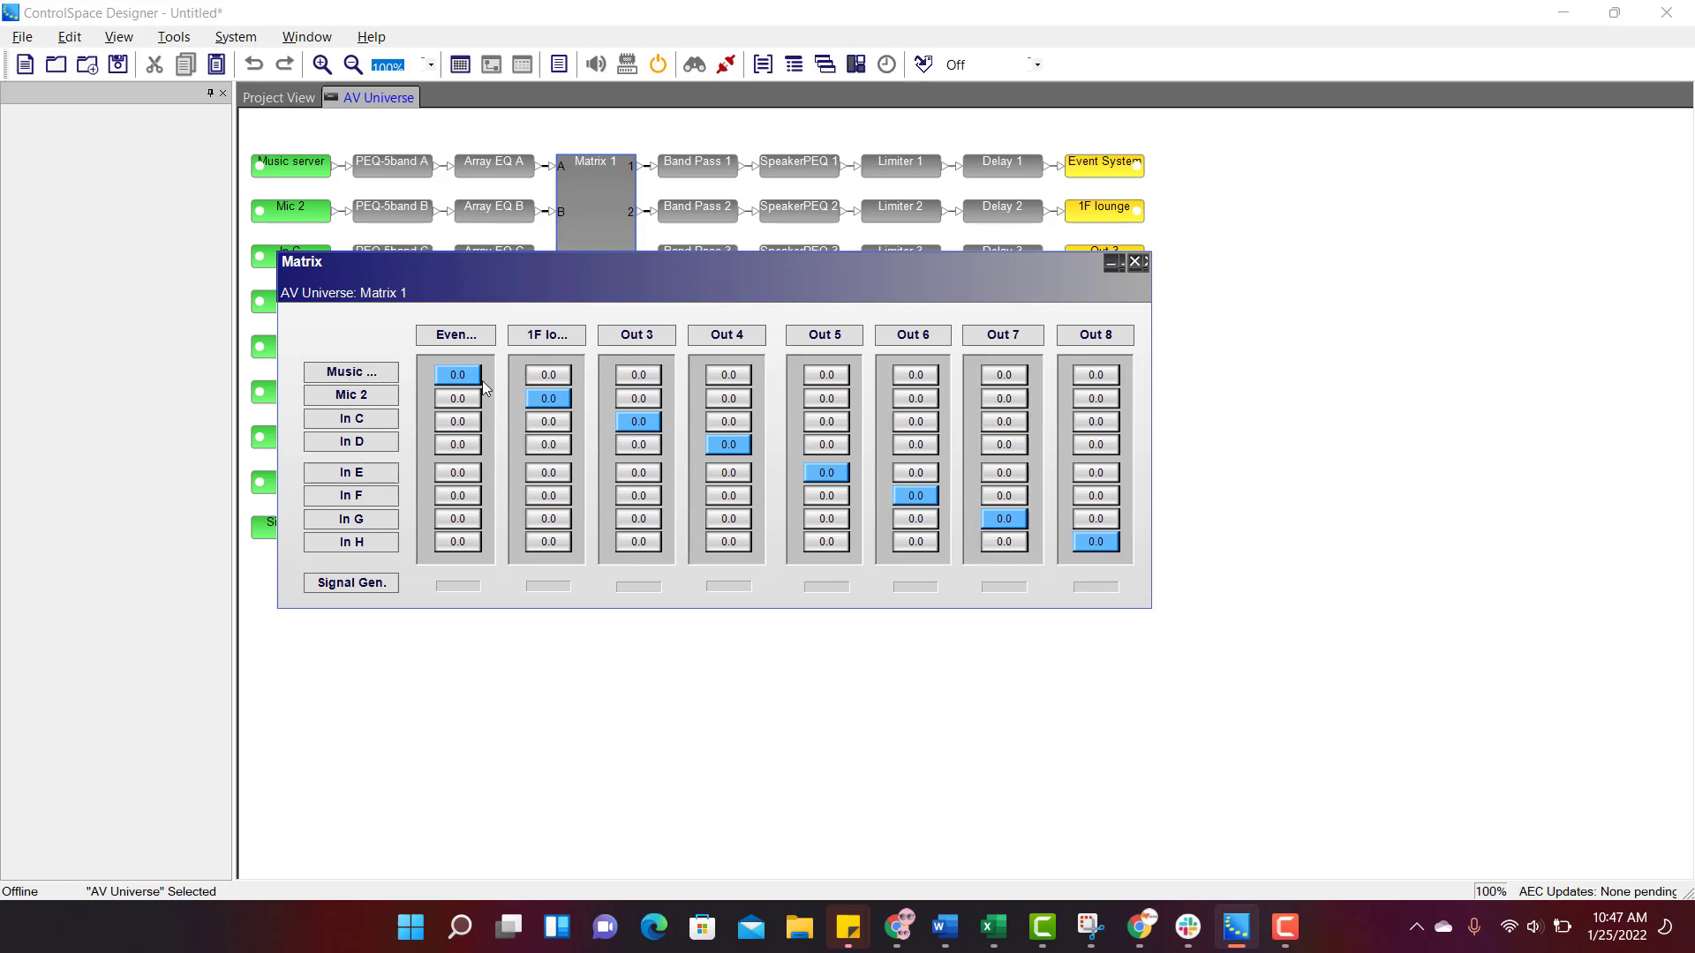
pyautogui.click(552, 377)
pyautogui.click(553, 400)
# Clear the default crosspoints In C–H to Out 3–8 in Matrix 1.
pyautogui.moveTo(644, 275); pyautogui.dragTo(668, 325)
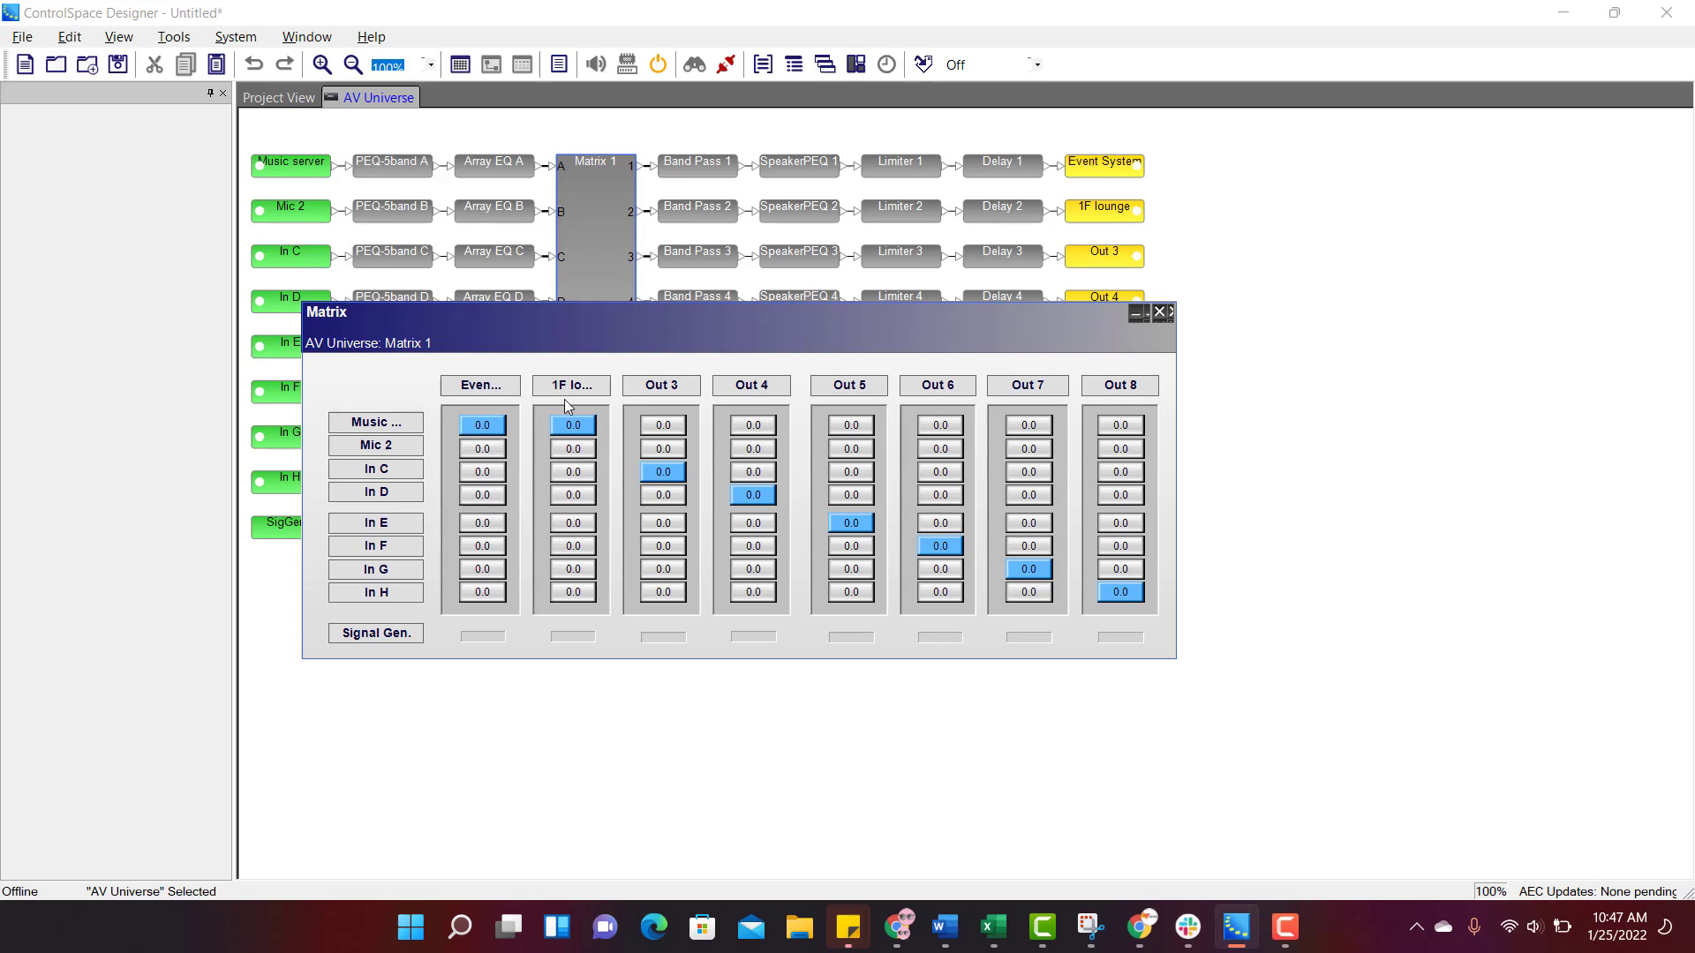
pyautogui.click(756, 496)
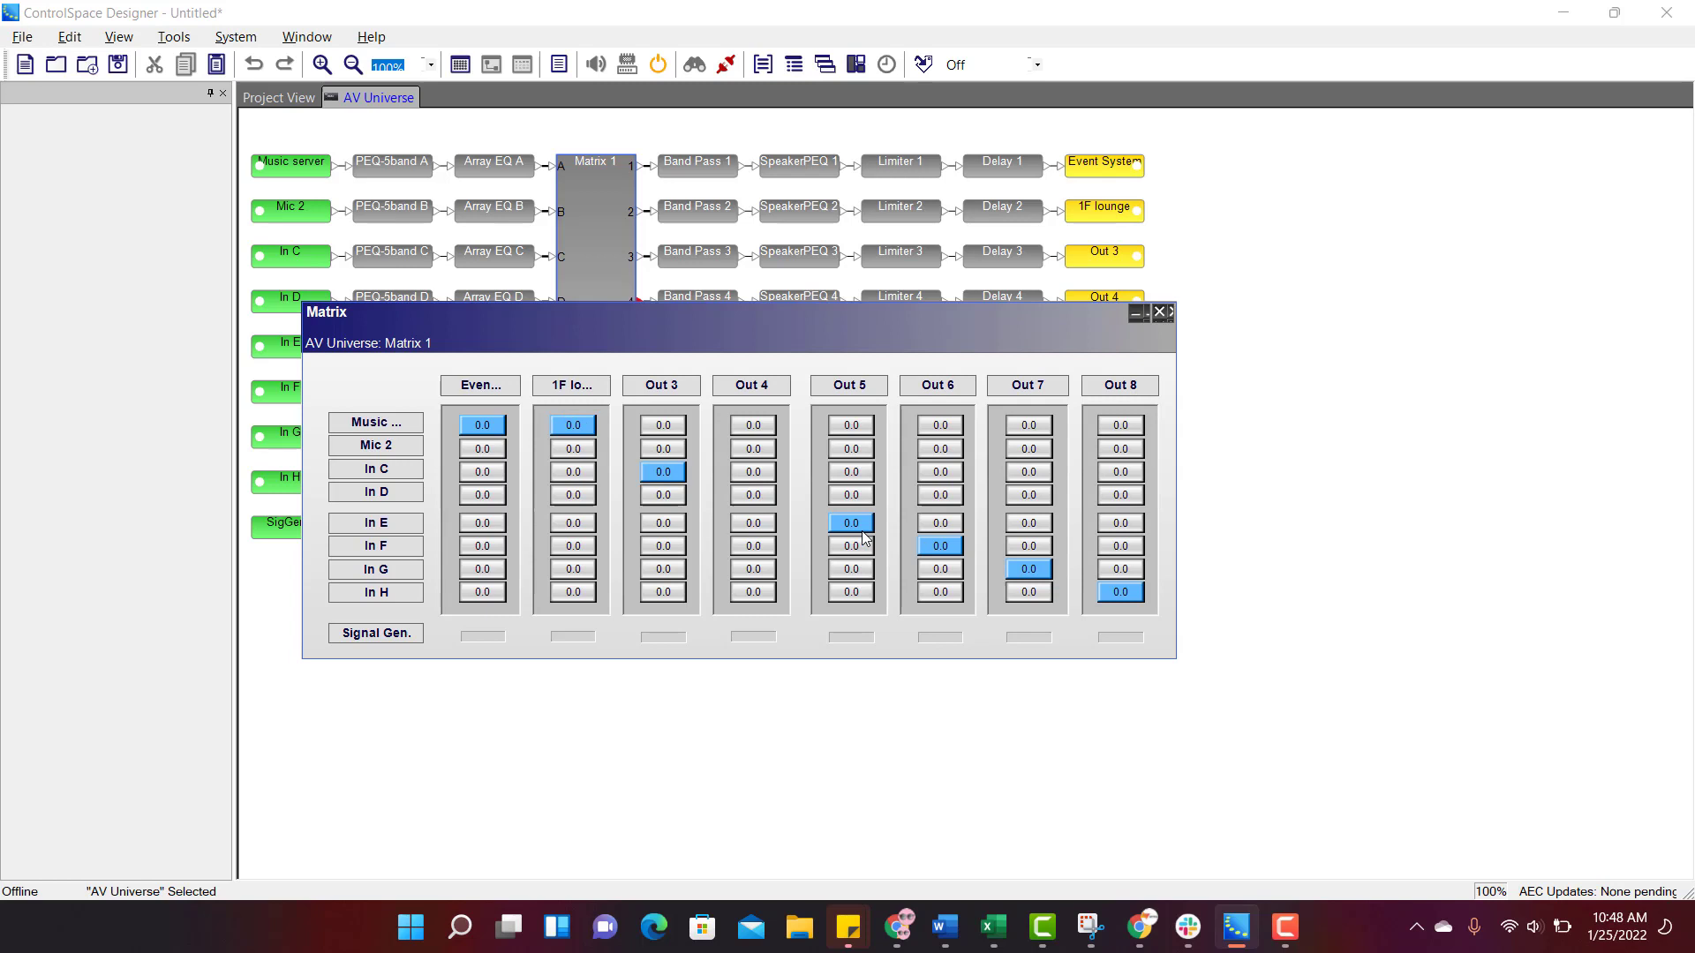
pyautogui.click(854, 524)
pyautogui.click(663, 472)
pyautogui.click(941, 545)
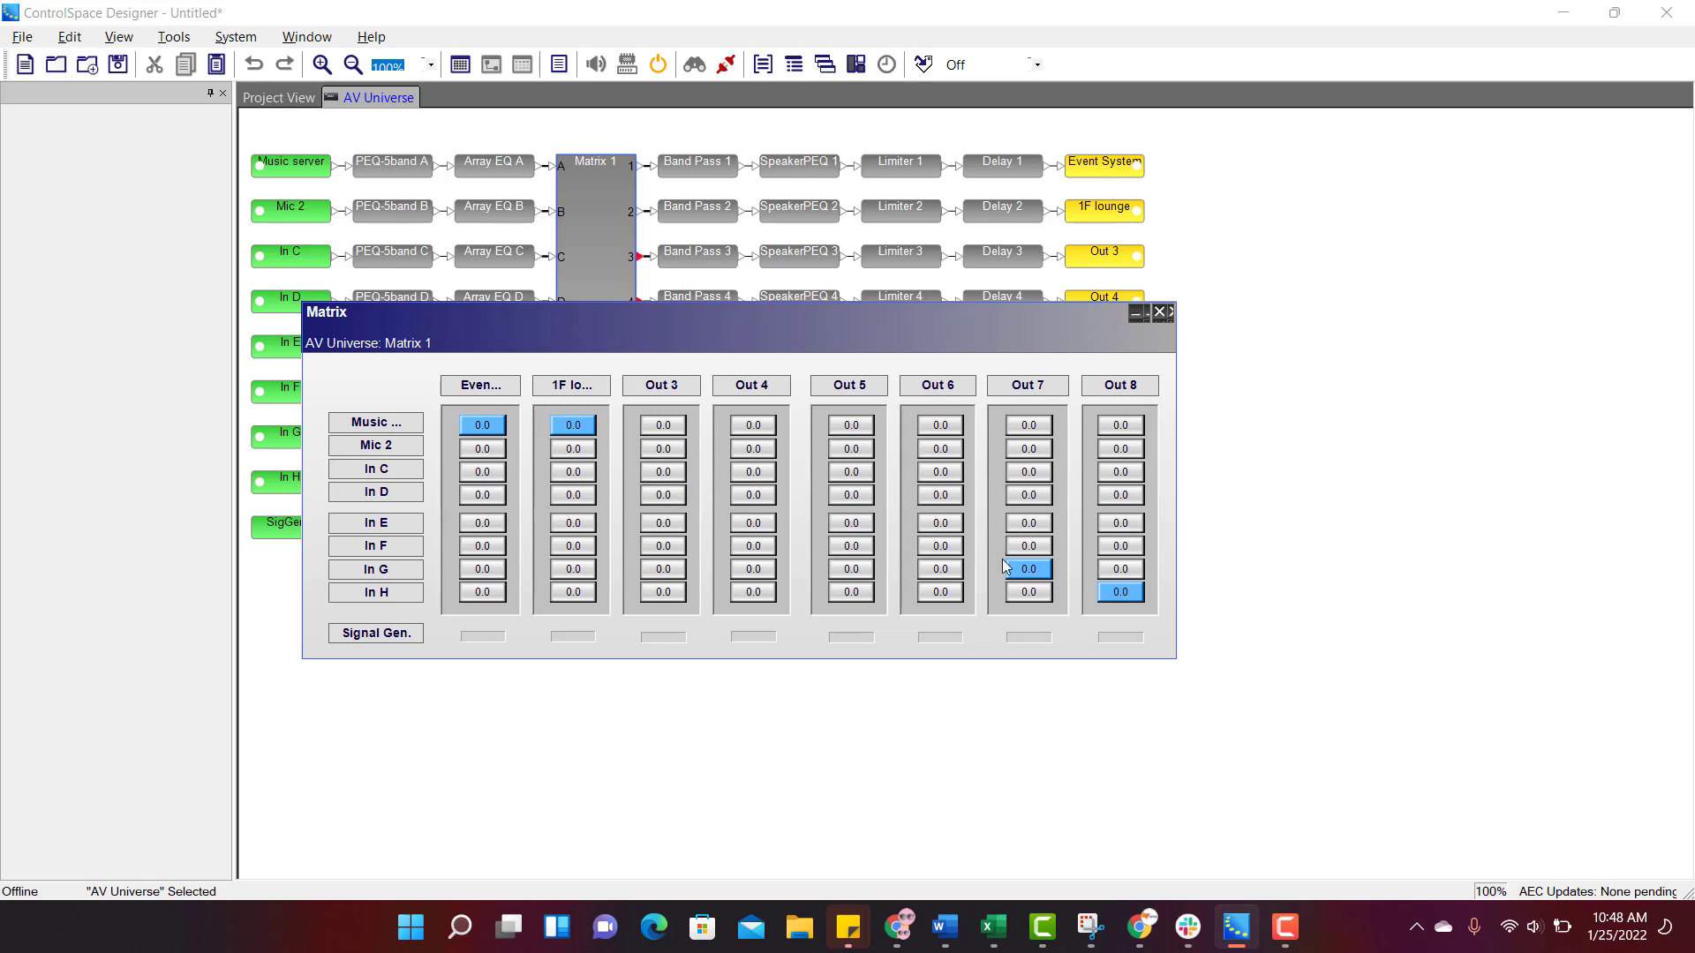
pyautogui.click(1028, 569)
pyautogui.click(1120, 591)
# Route Mic 2 to Event System and close the matrix.
pyautogui.moveTo(773, 315); pyautogui.dragTo(804, 284)
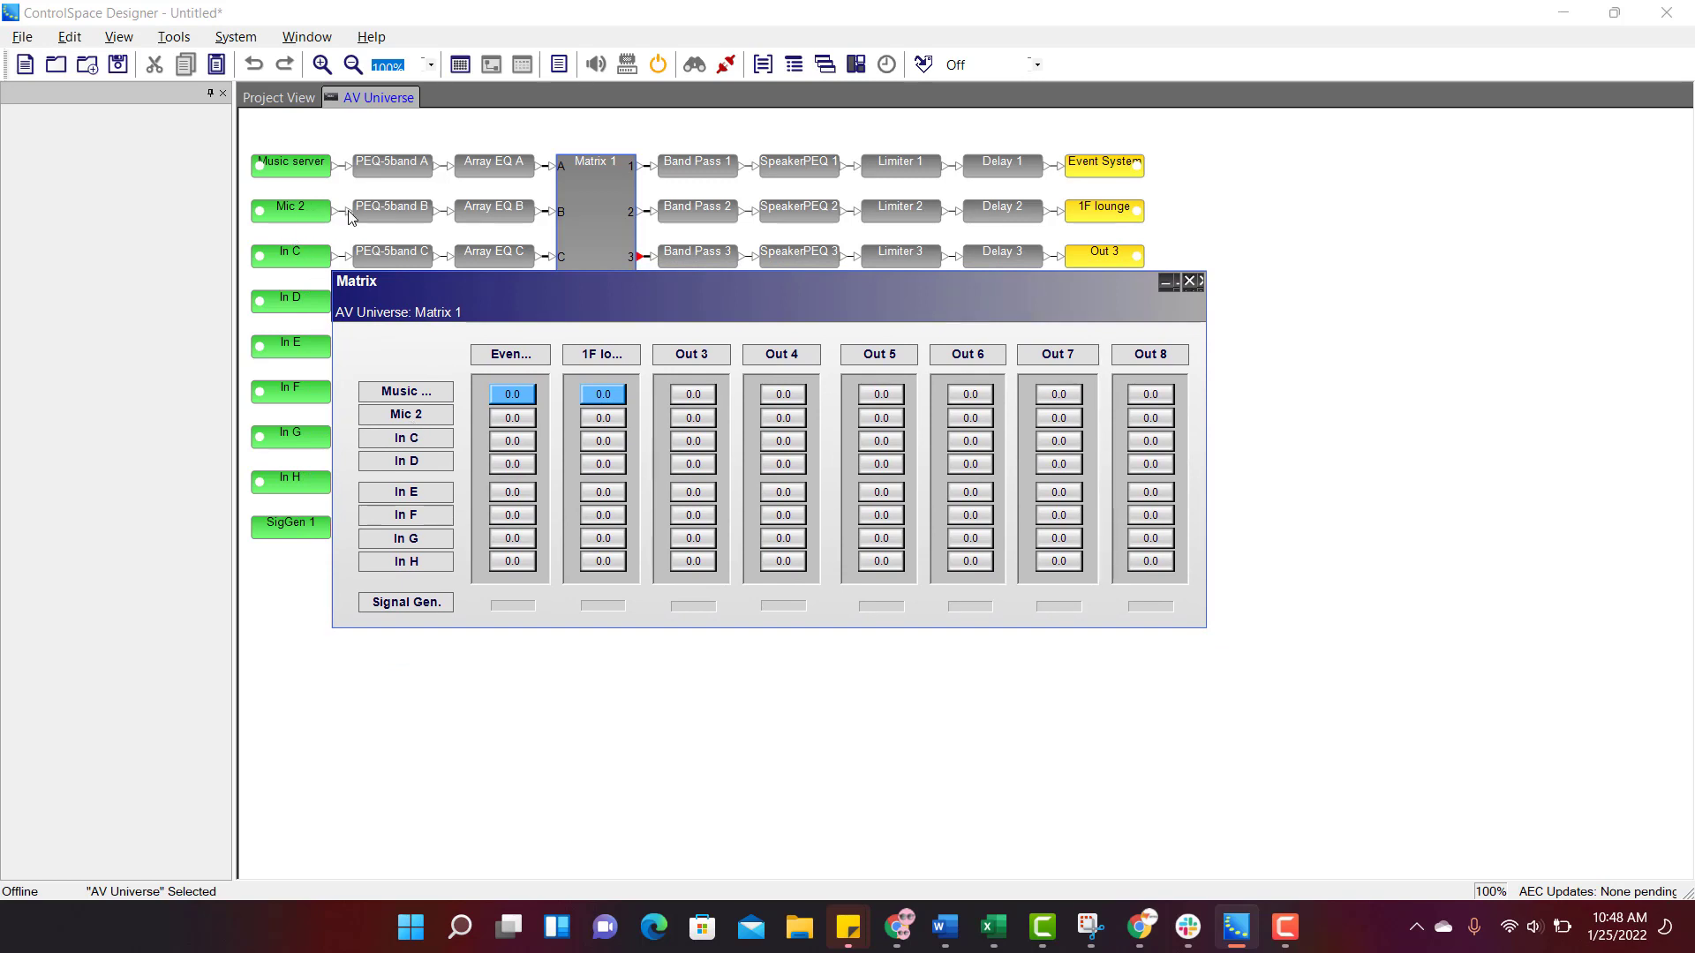
pyautogui.click(513, 420)
pyautogui.click(1188, 281)
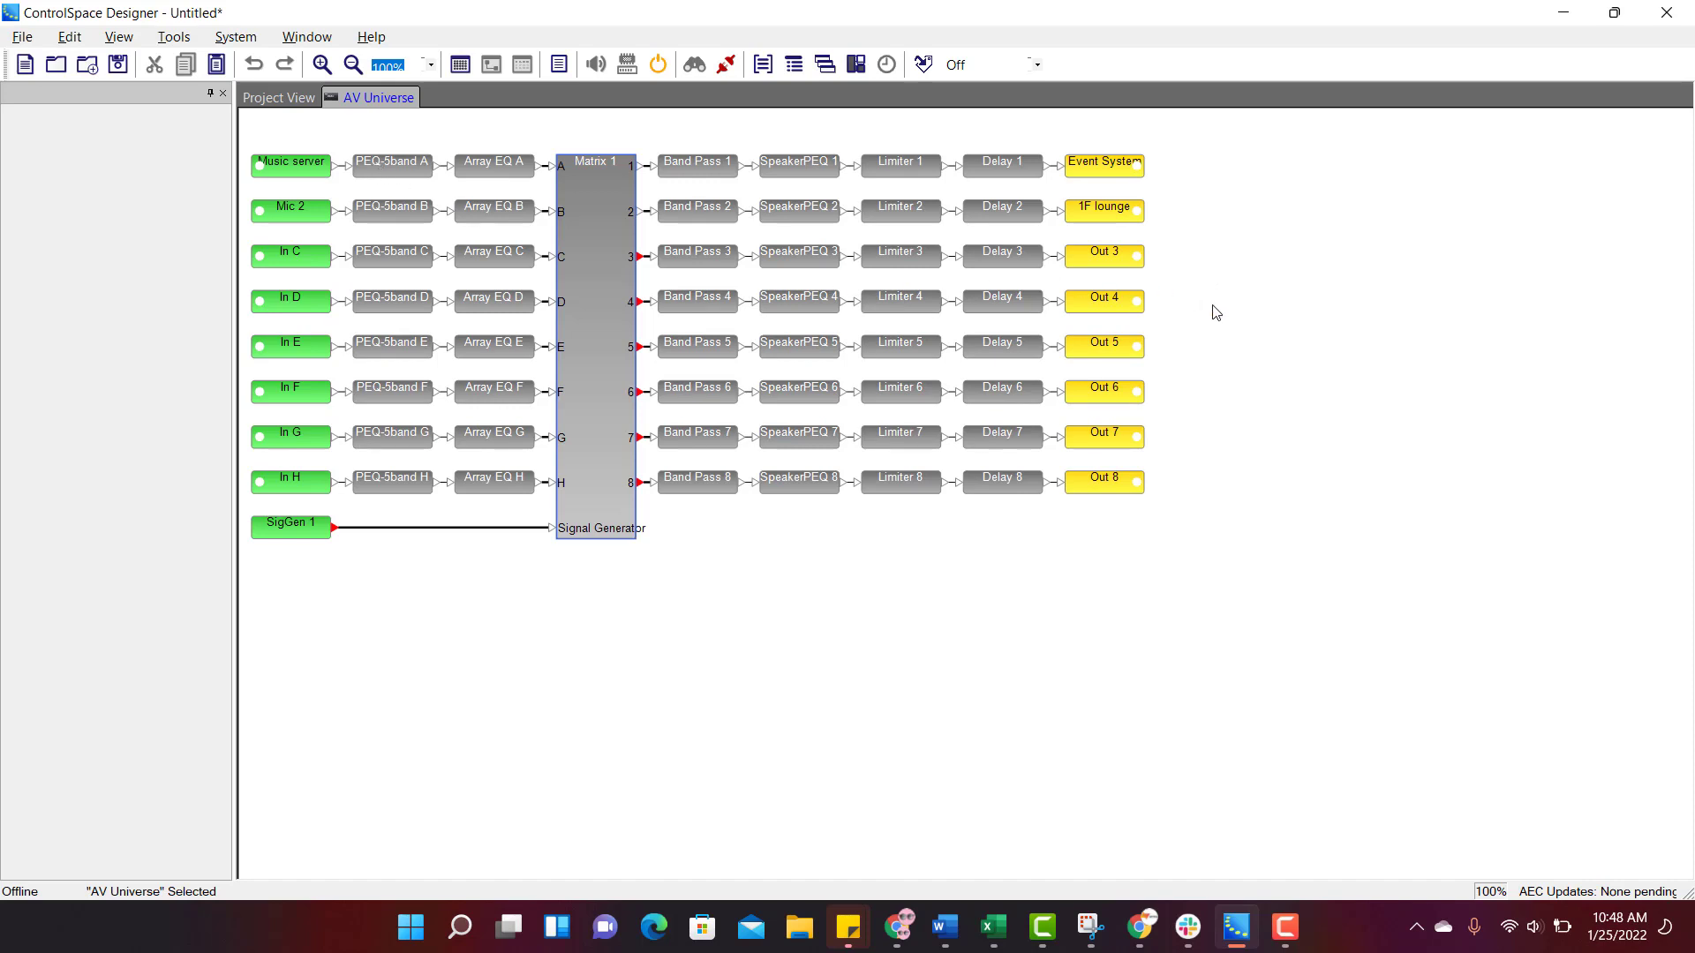
# Change Music server's sensitivity from +12dBu to +24dBu in the Input Control Panel, then close it.
pyautogui.doubleClick(300, 174)
pyautogui.moveTo(348, 141); pyautogui.dragTo(686, 145)
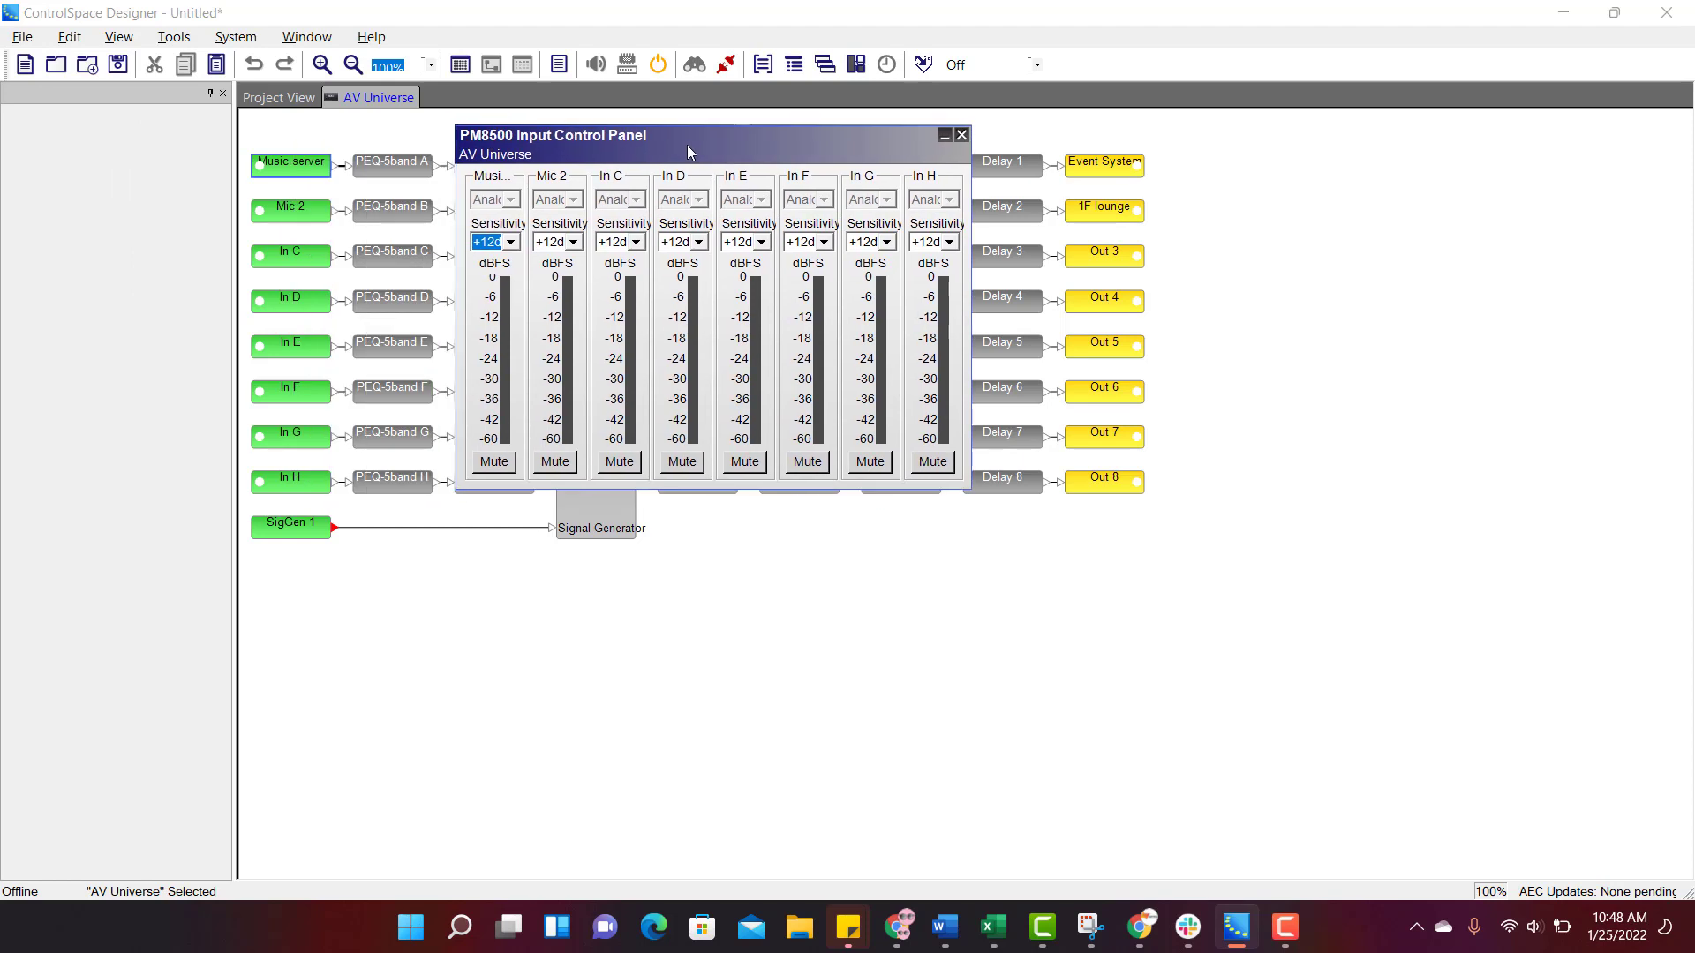
pyautogui.click(511, 243)
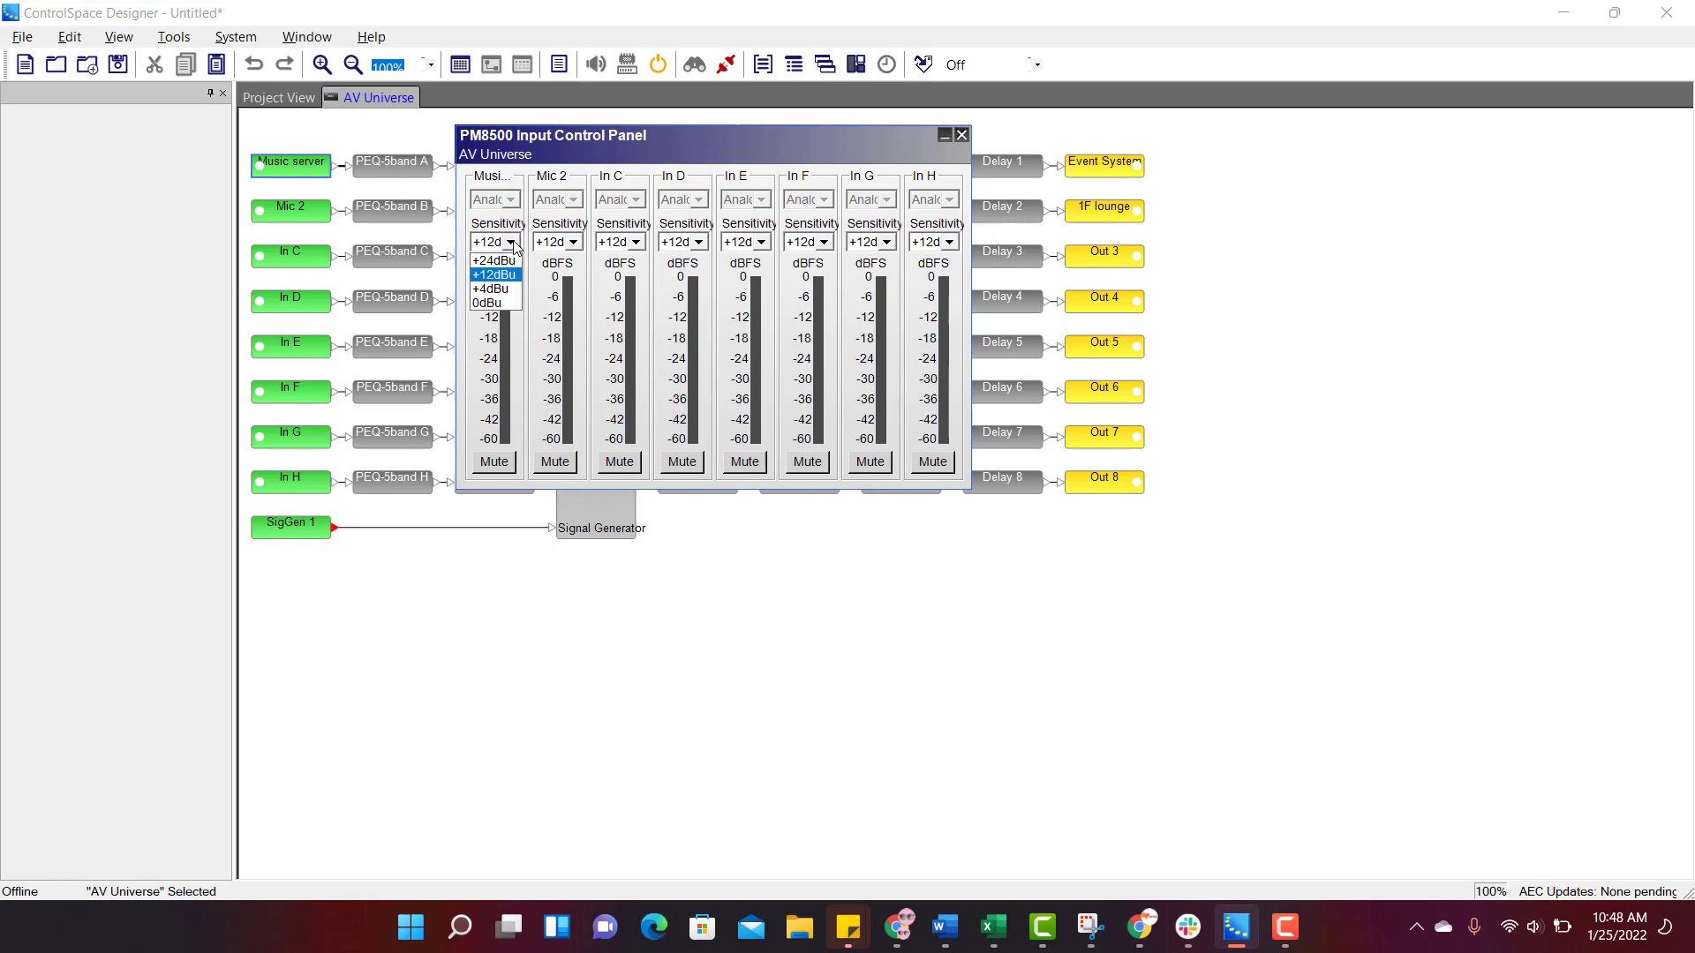
pyautogui.click(498, 265)
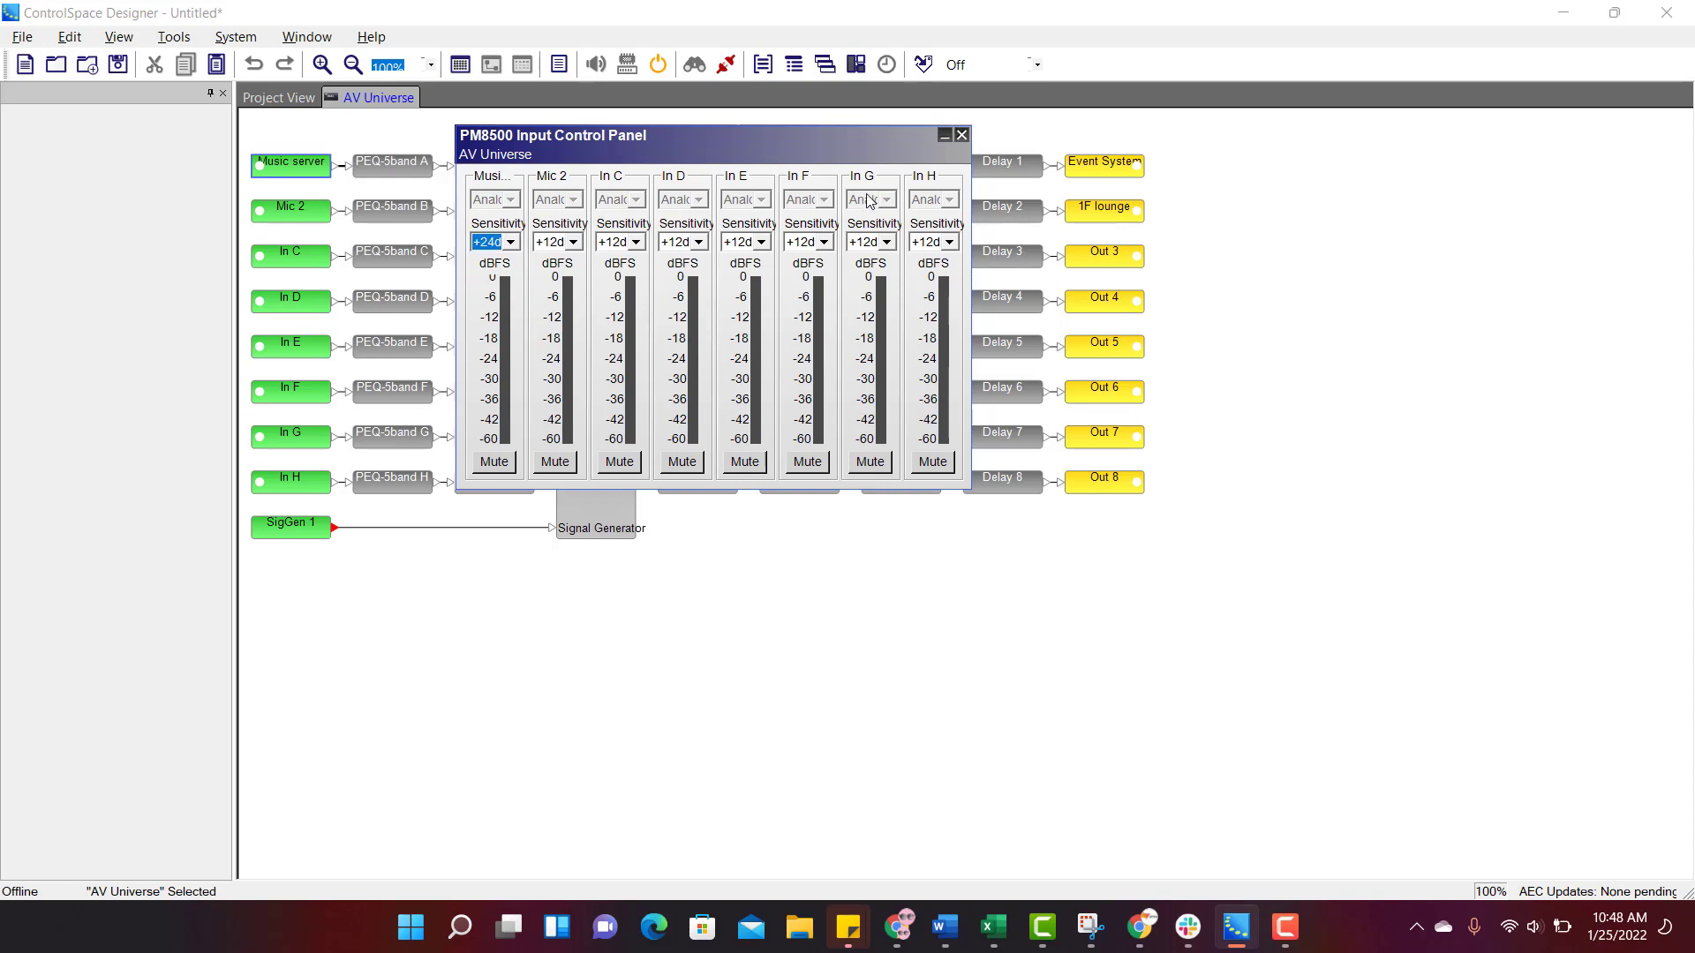
pyautogui.click(961, 135)
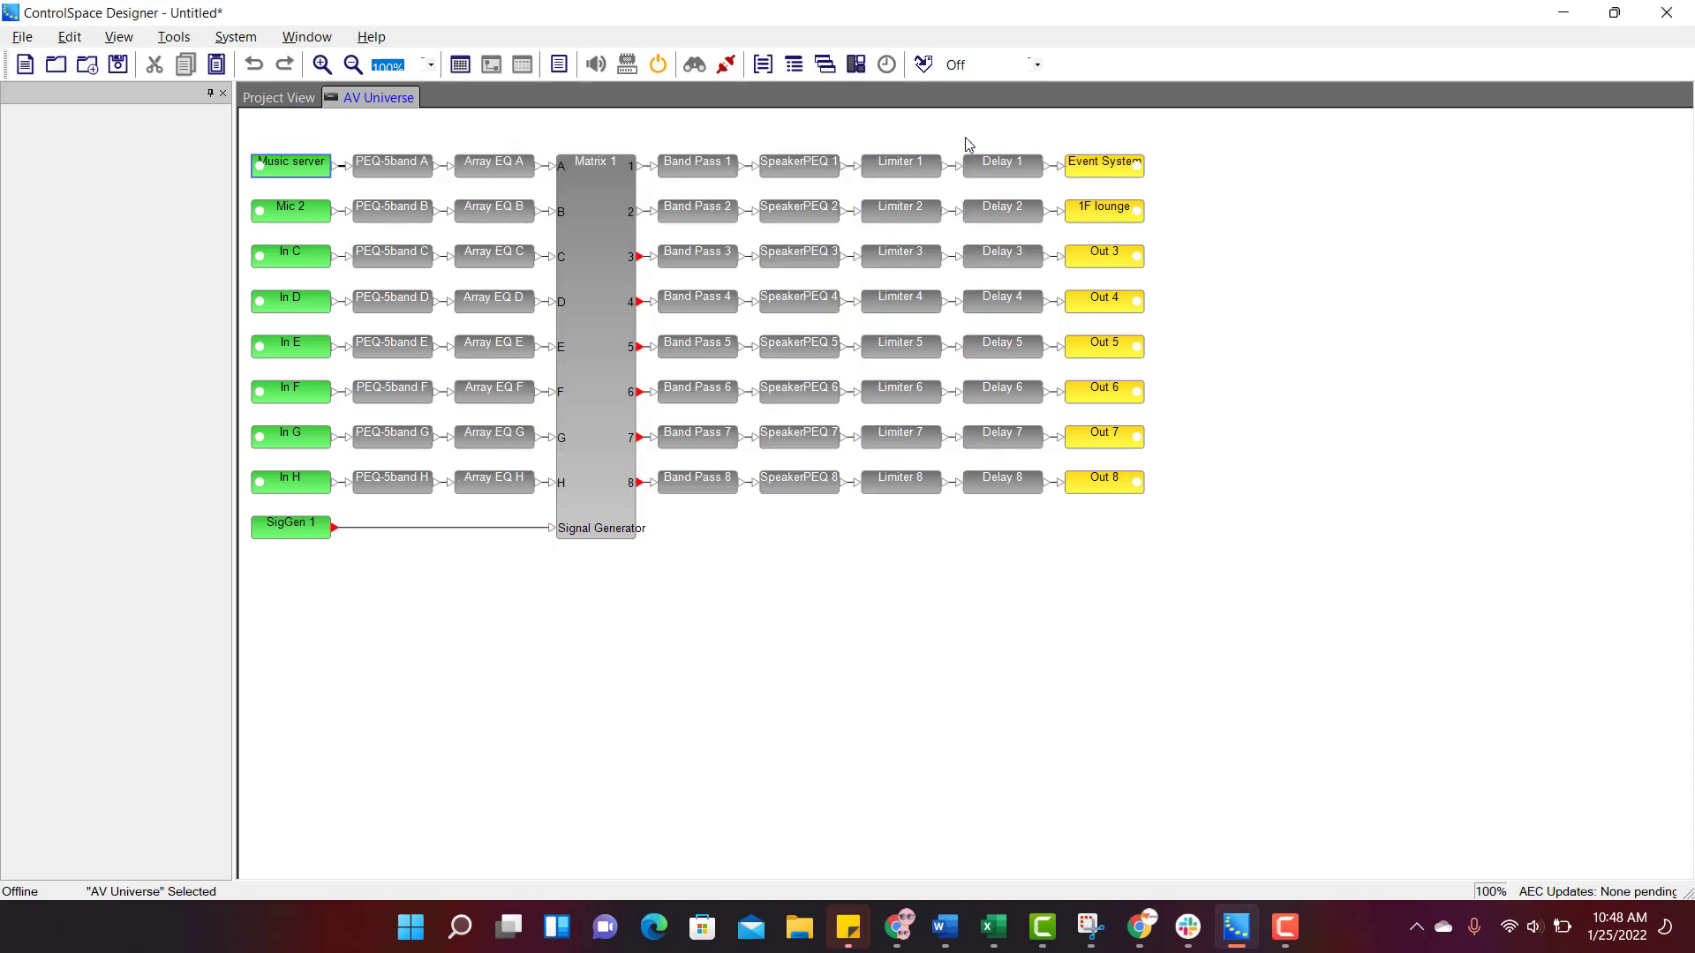
pyautogui.doubleClick(1096, 179)
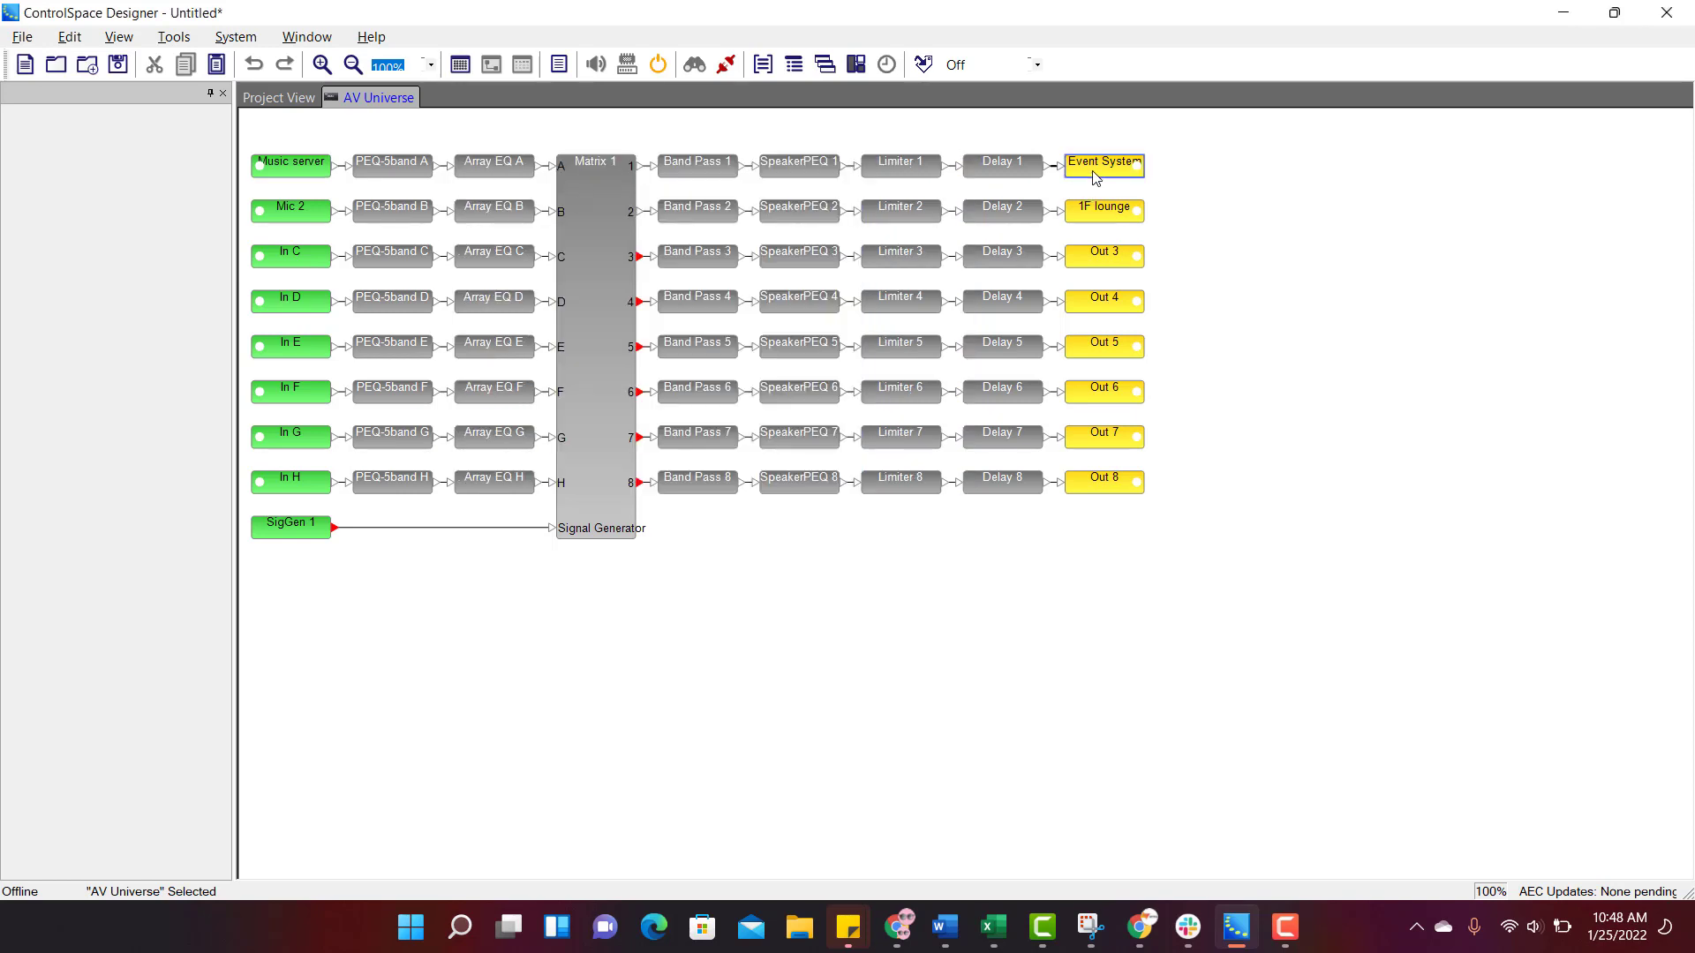
pyautogui.moveTo(650, 159); pyautogui.dragTo(747, 217)
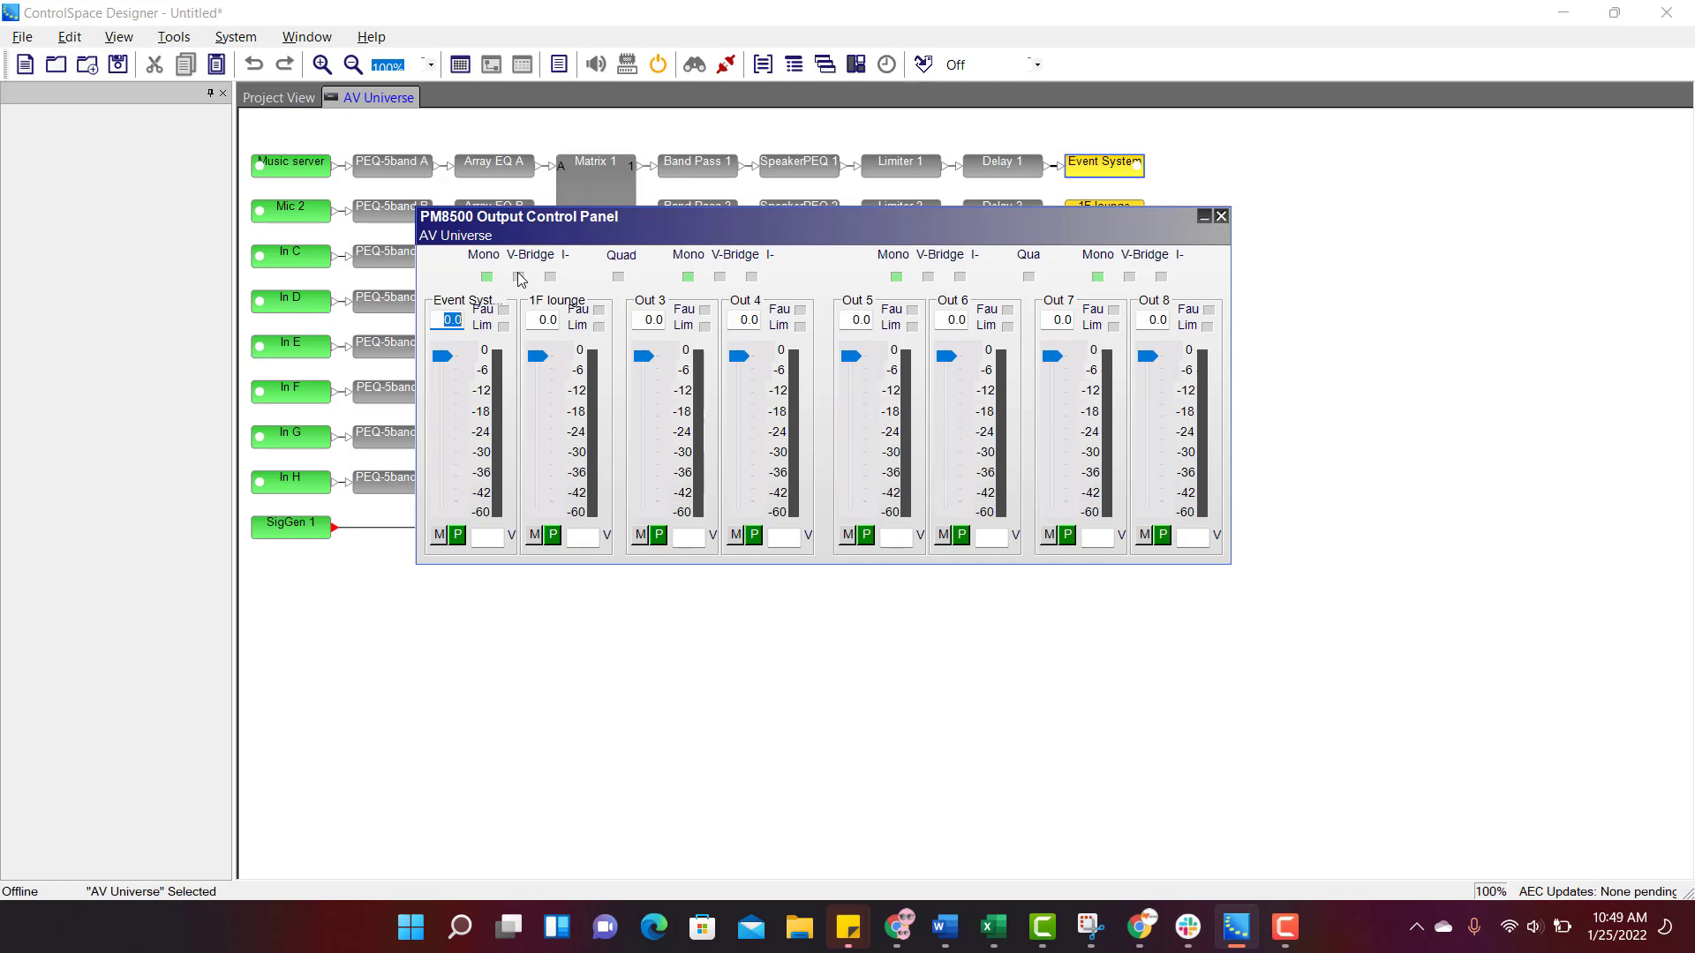
pyautogui.click(1222, 218)
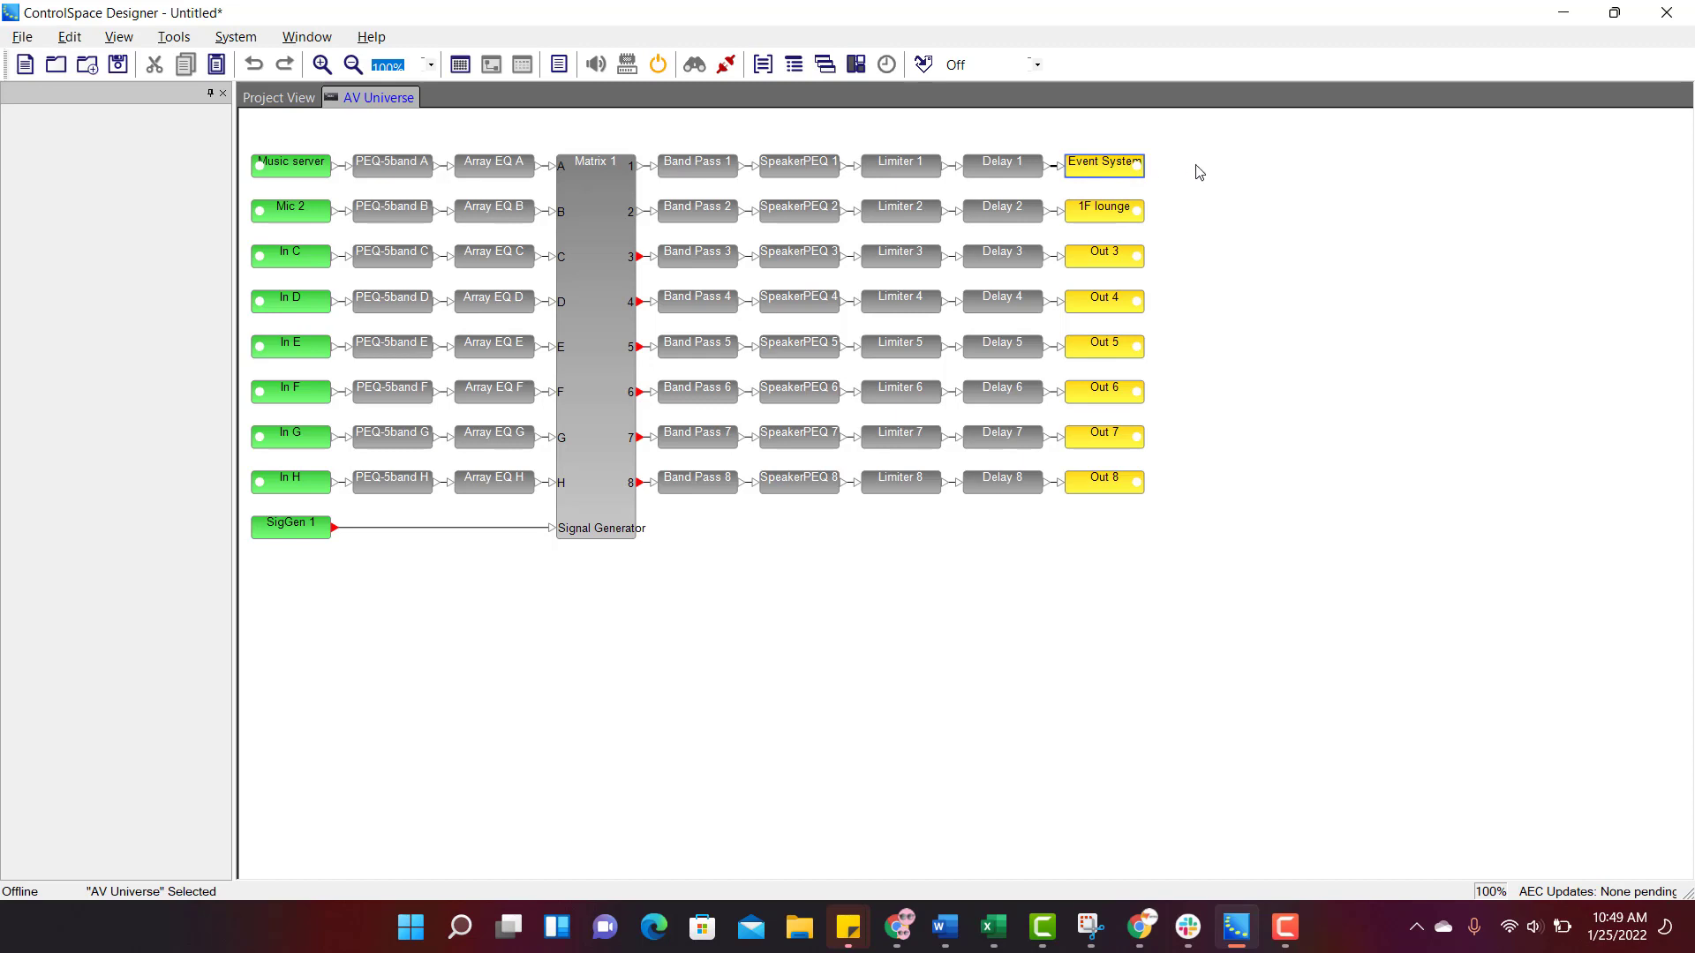
pyautogui.moveTo(1214, 153); pyautogui.dragTo(1061, 466)
# Rename input In C to 'Aux 1'.
pyautogui.rightClick(284, 261)
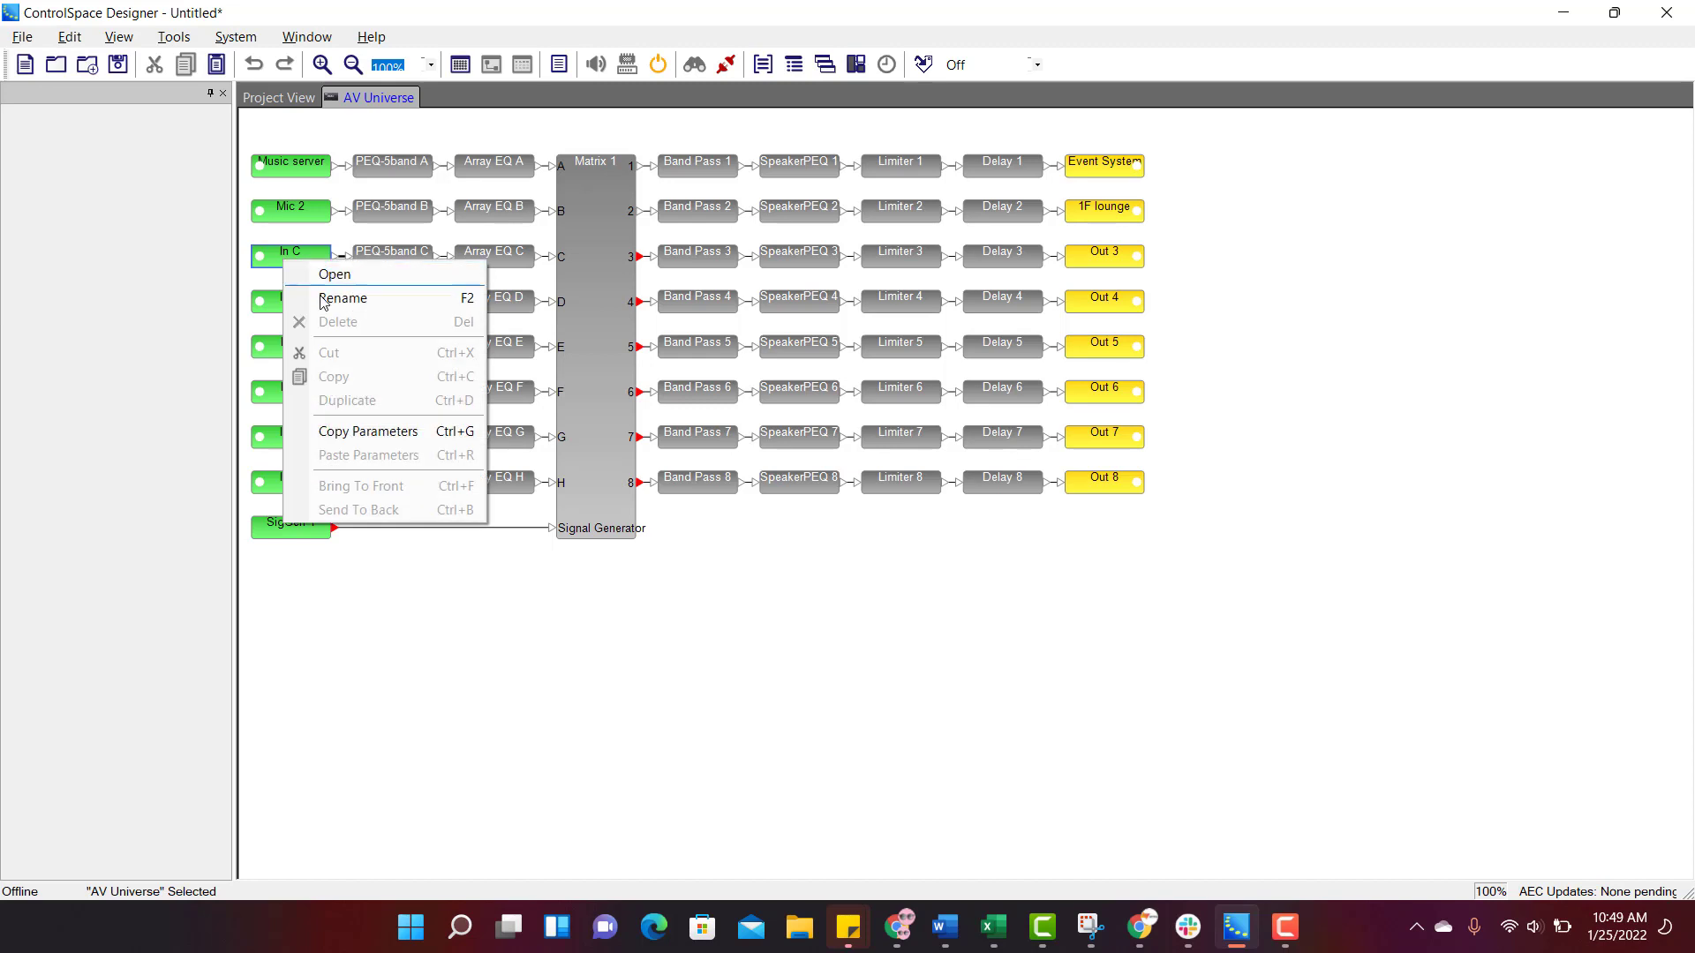
pyautogui.click(343, 306)
pyautogui.write('Au')
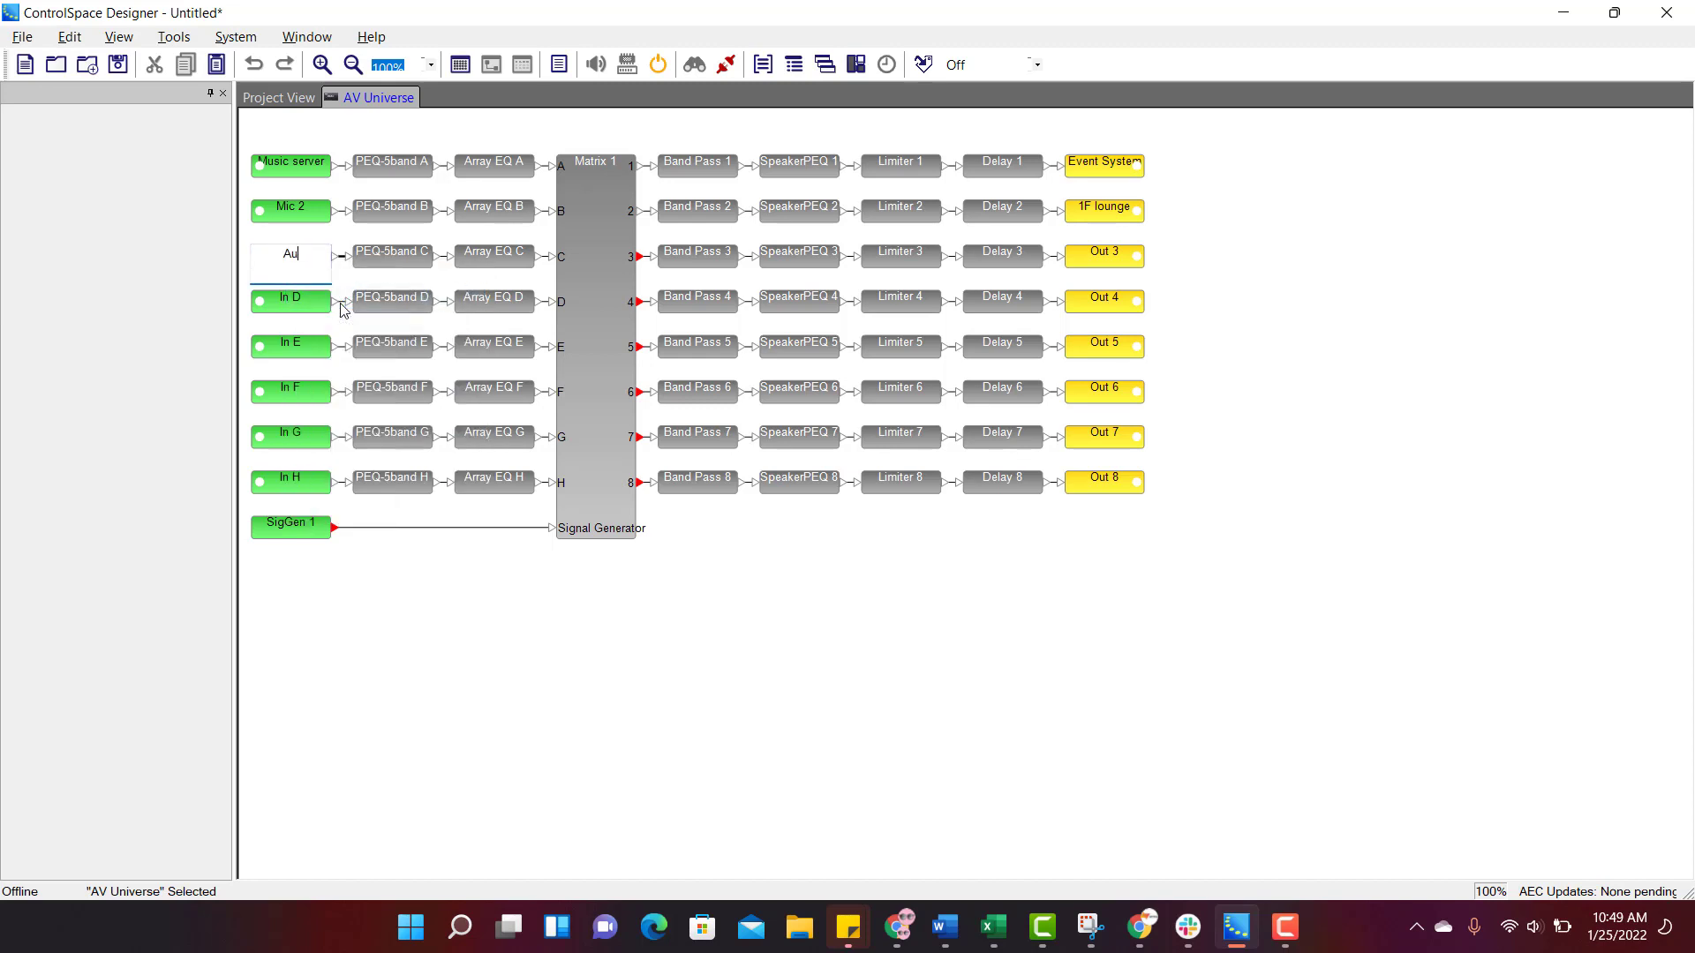
pyautogui.write('x 1')
pyautogui.click(881, 593)
# Rename outputs Out 3 and Out 4 to 'Outdoor1' and 'Outdoor2'.
pyautogui.rightClick(1108, 255)
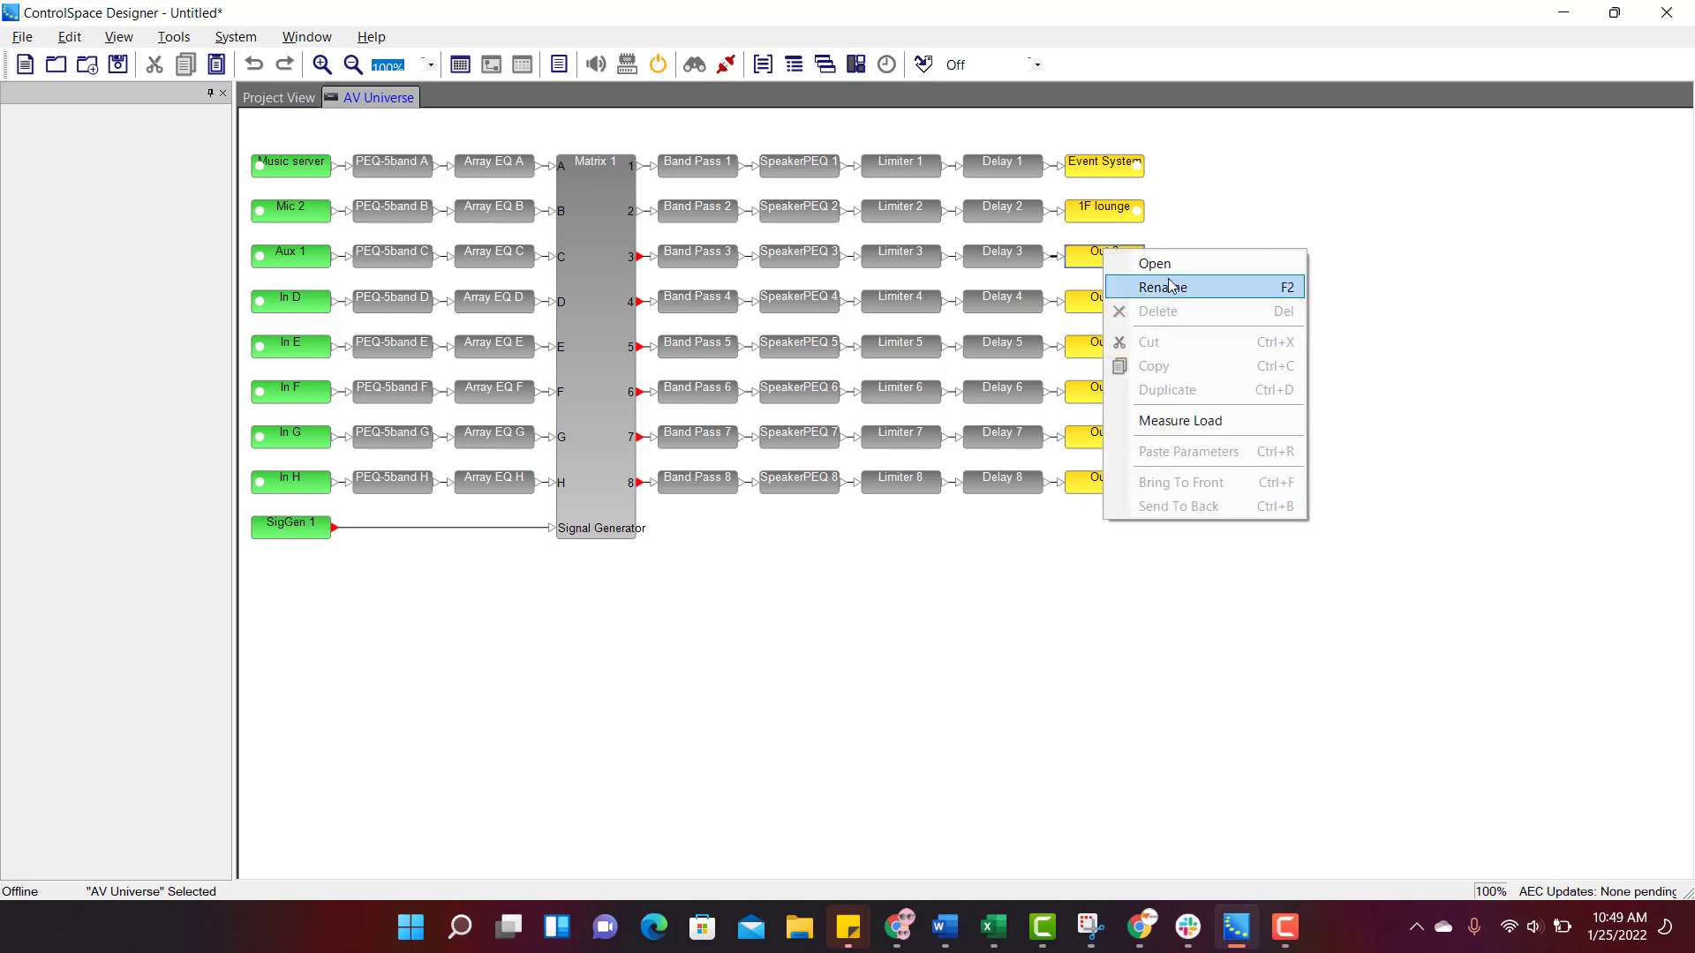
pyautogui.click(1169, 286)
pyautogui.write('Outd')
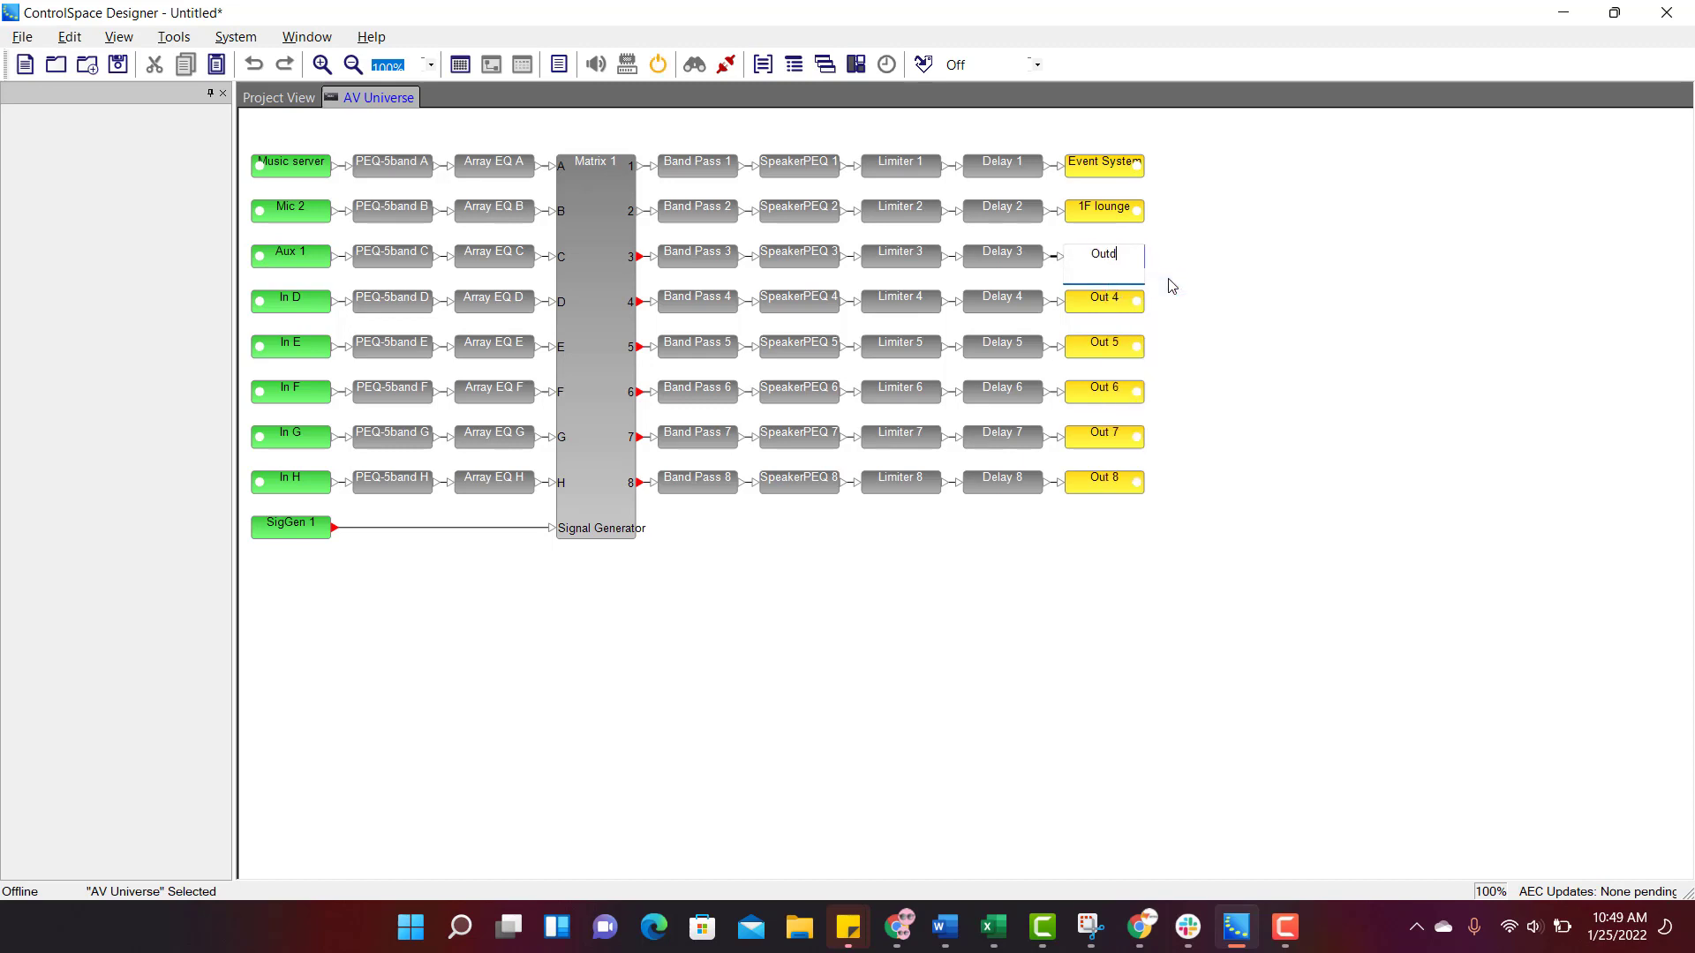
pyautogui.write('oor1')
pyautogui.press('Return')
pyautogui.rightClick(1099, 303)
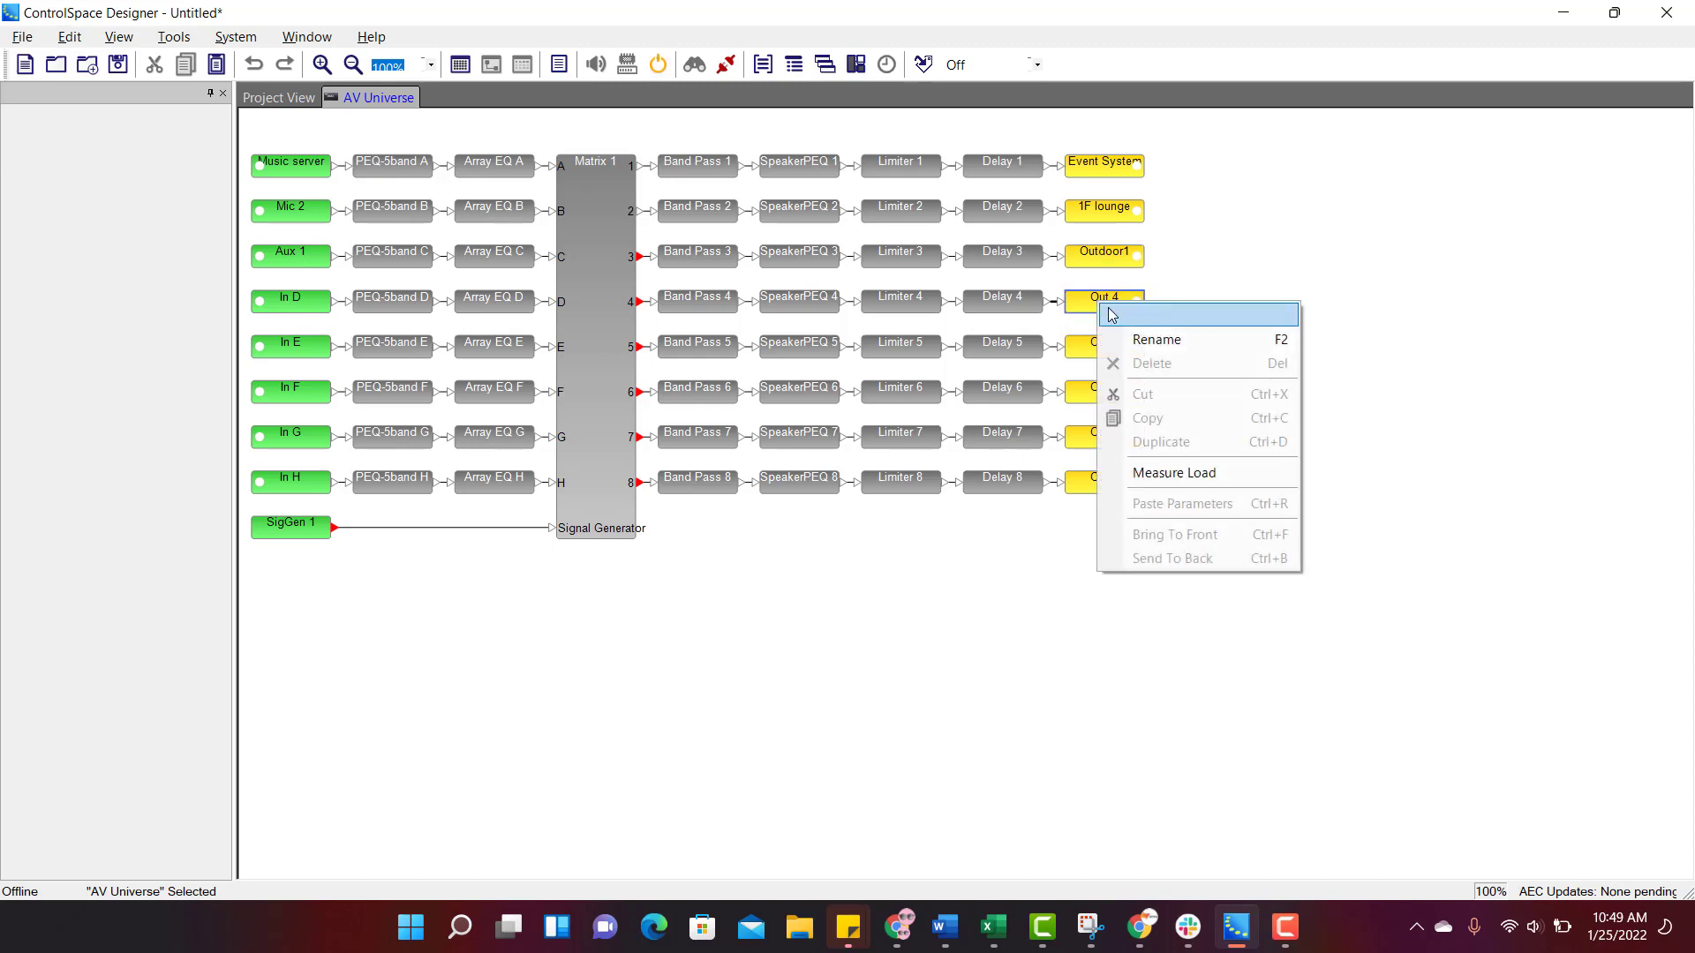
pyautogui.click(1141, 342)
pyautogui.write('td')
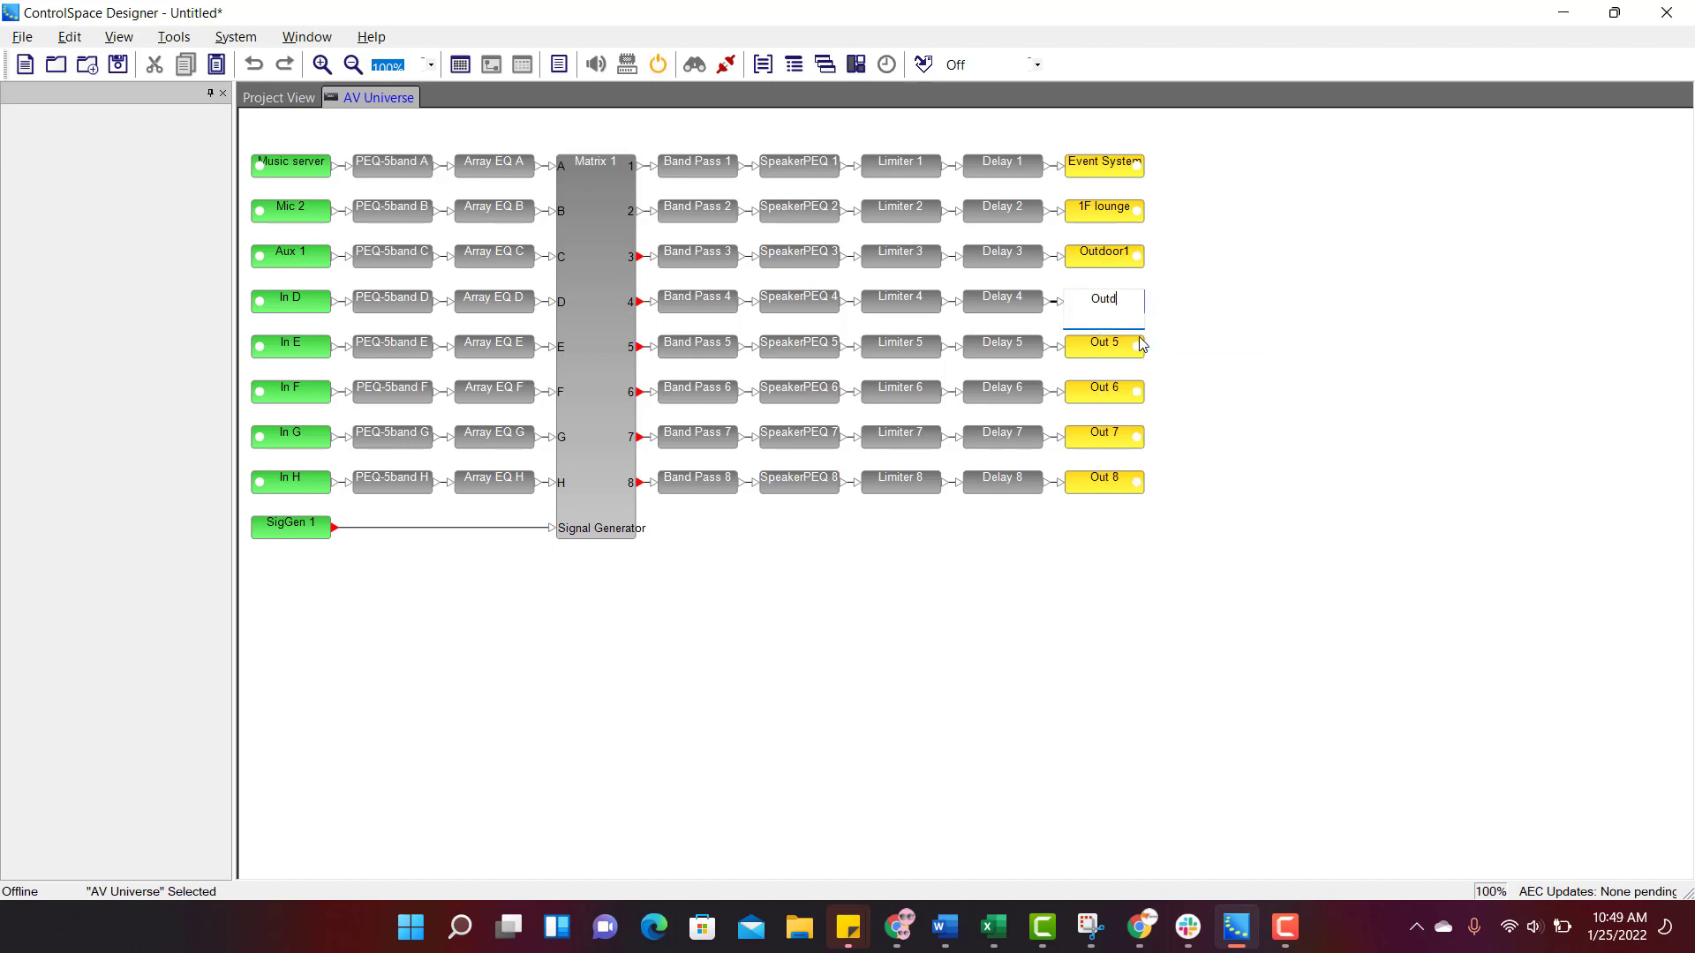
pyautogui.write('oor2')
pyautogui.click(1293, 462)
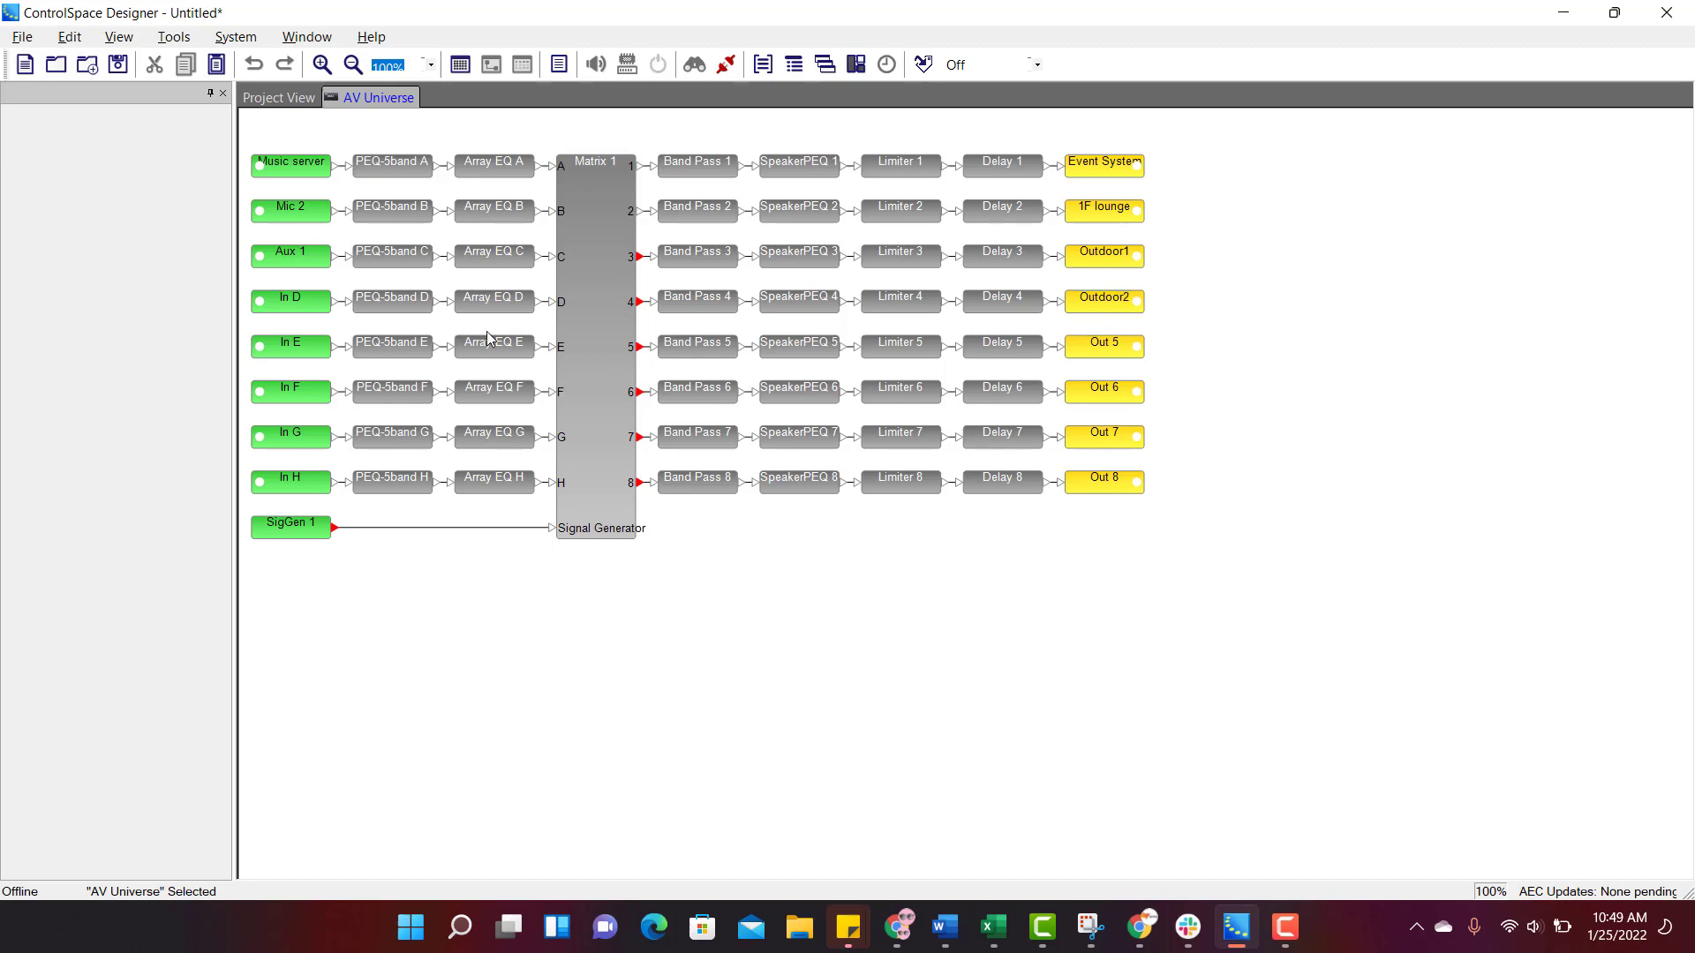
# In Matrix 1, enable the Aux 1 crosspoints for Outdoor1 and Outdoor2, then close the grid.
pyautogui.doubleClick(612, 292)
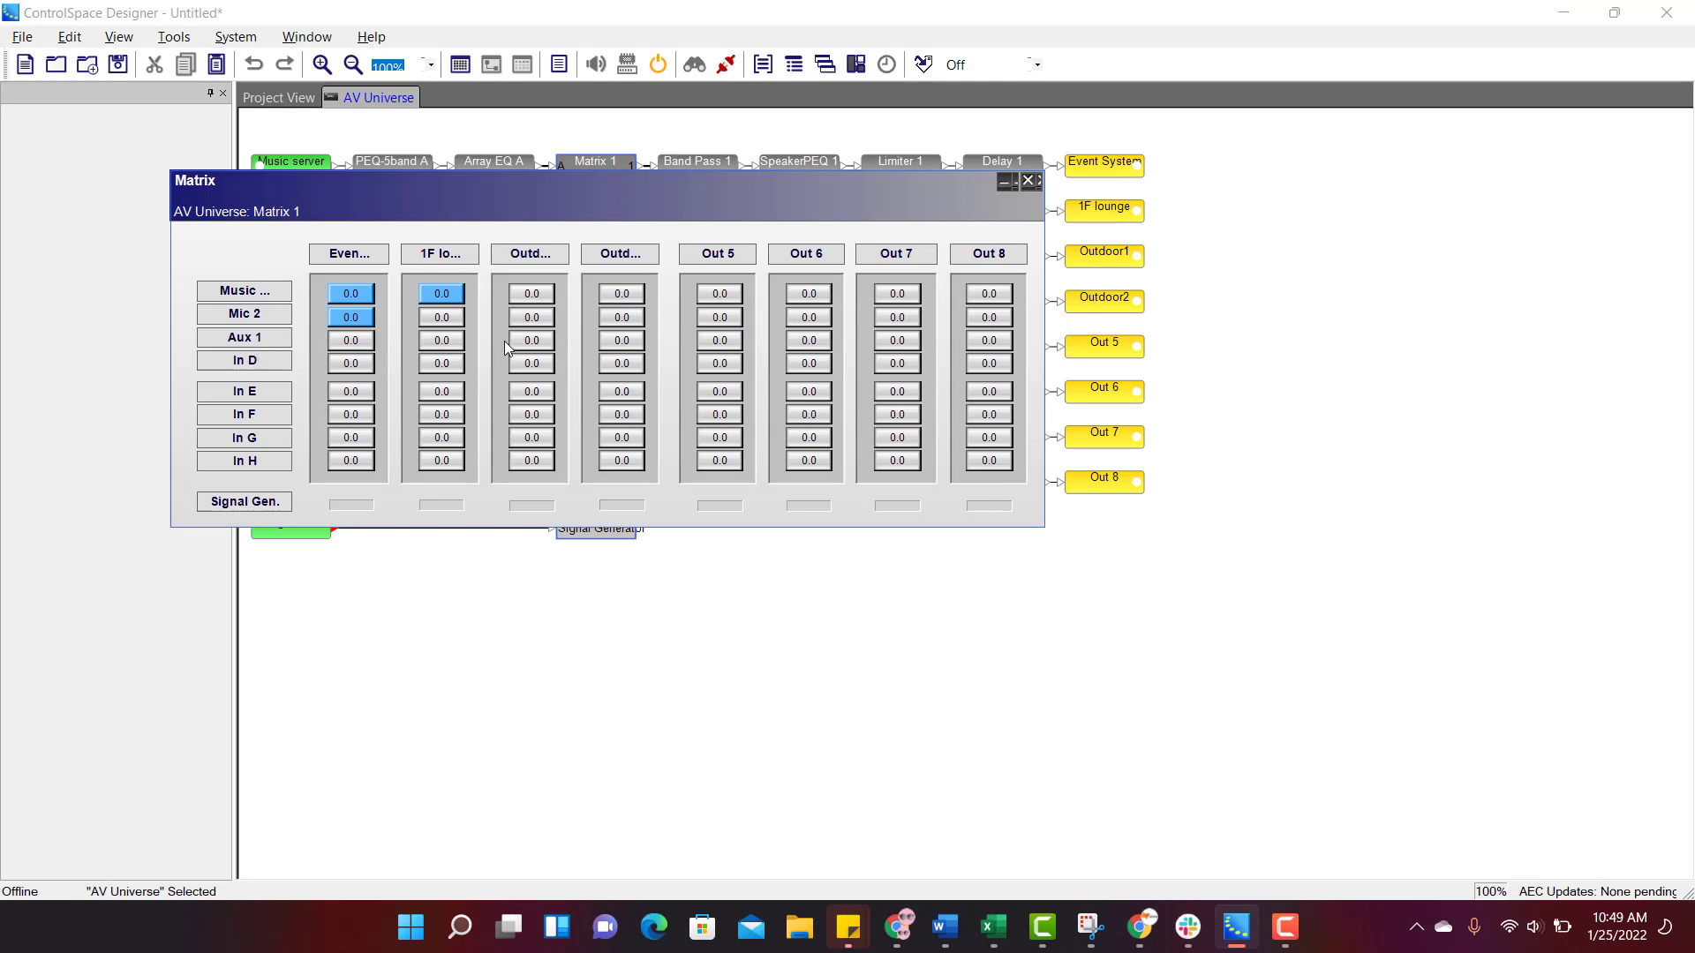
pyautogui.click(533, 342)
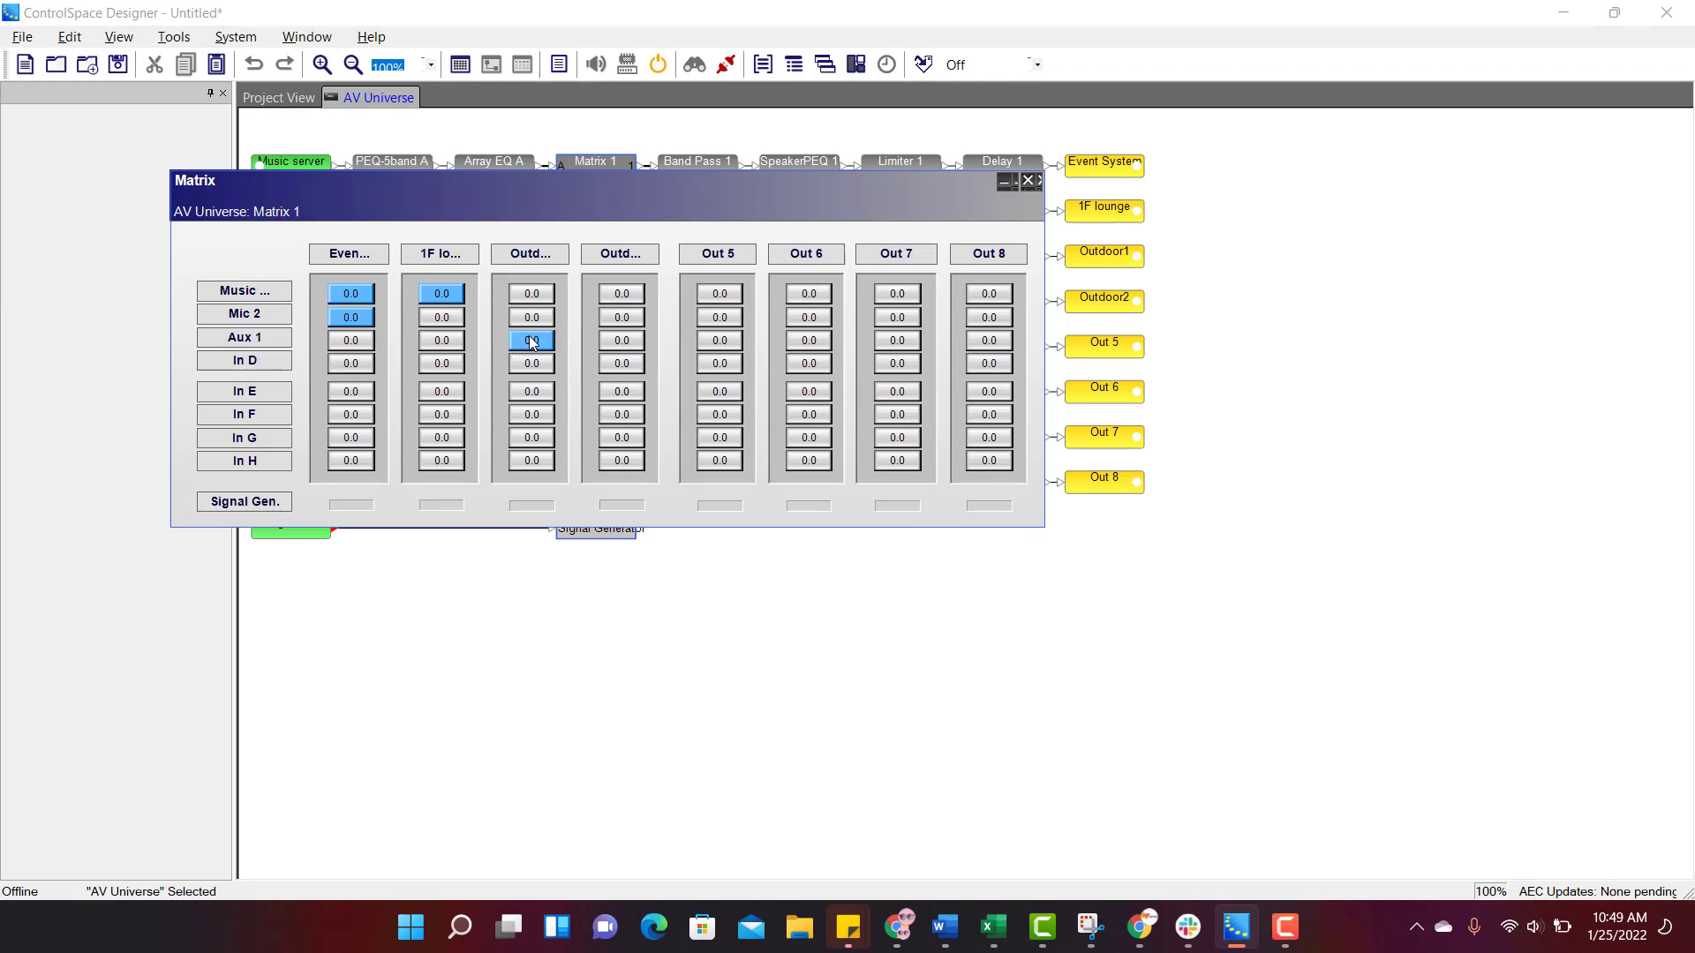
pyautogui.click(625, 342)
pyautogui.click(1029, 181)
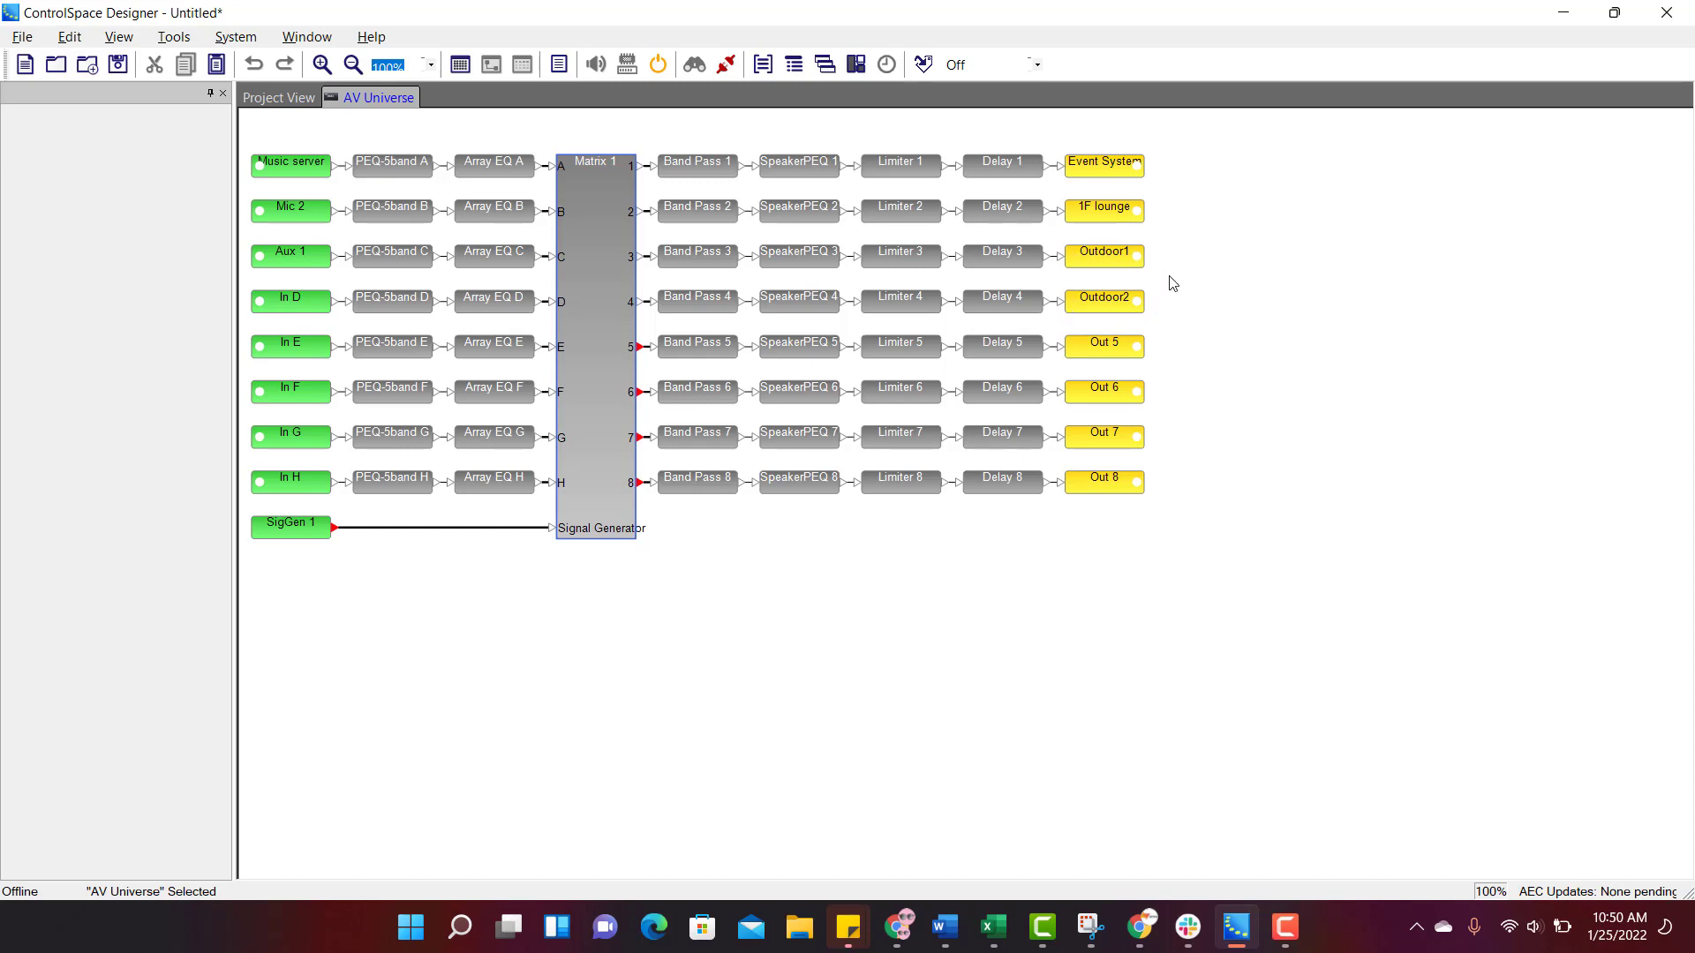
# From Project View, set the AV Universe properties' 3 and 4 Mode to V-Bridge [100V].
pyautogui.click(279, 100)
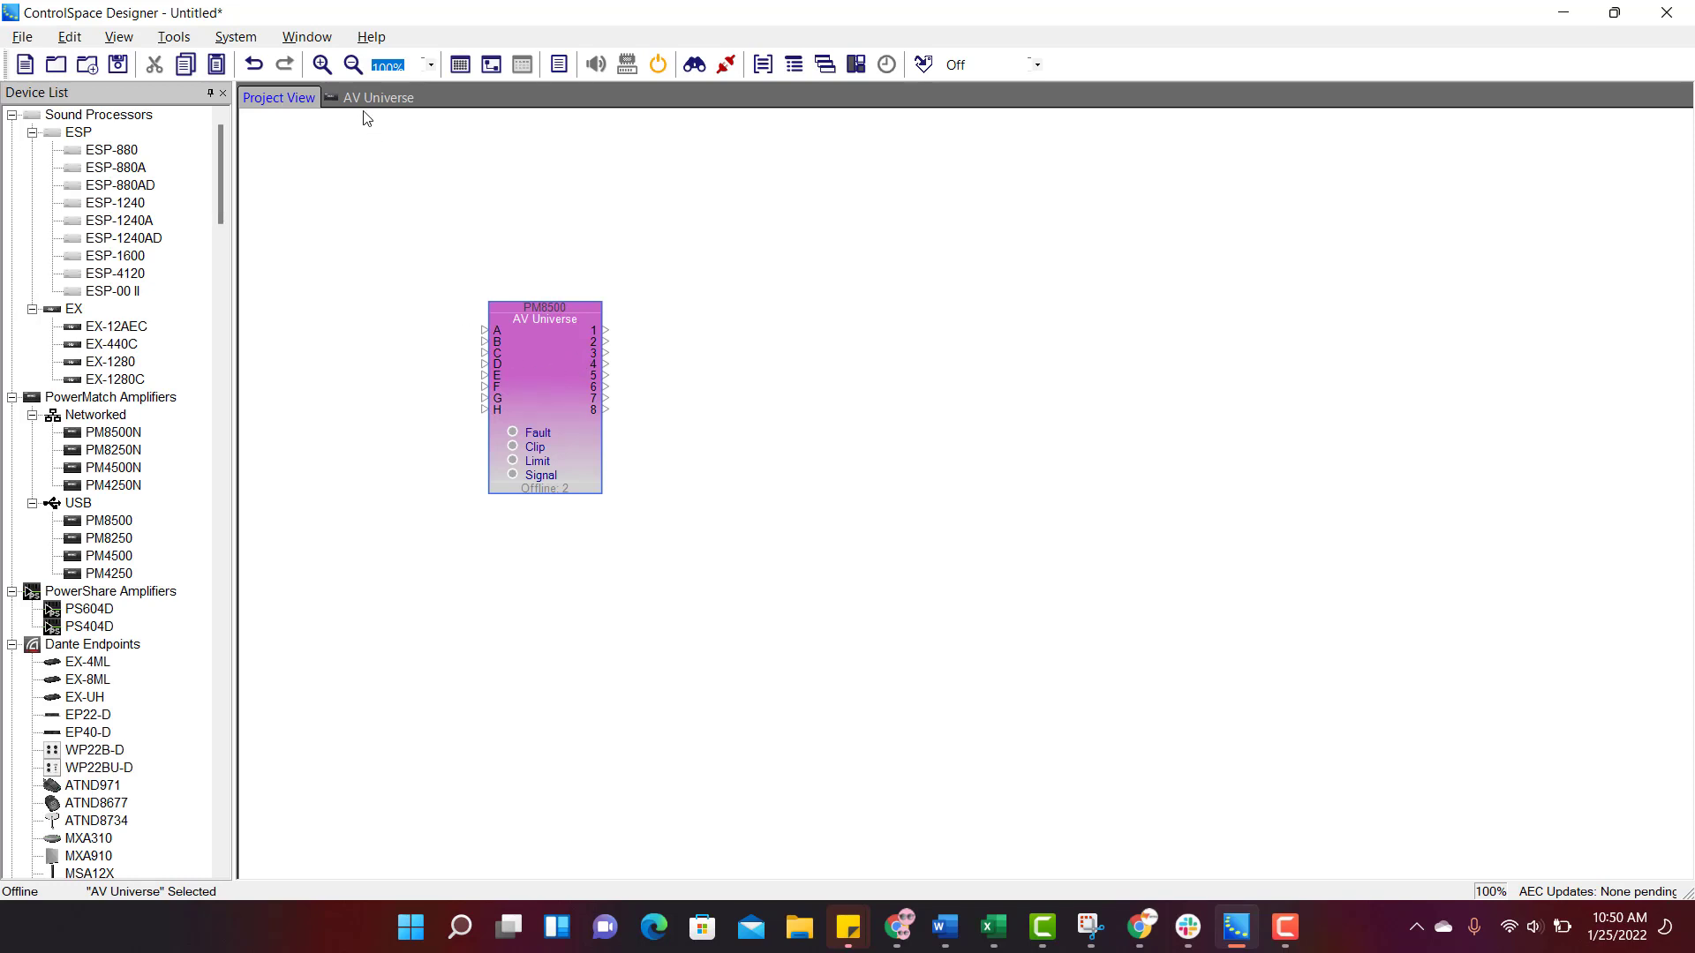
pyautogui.rightClick(548, 368)
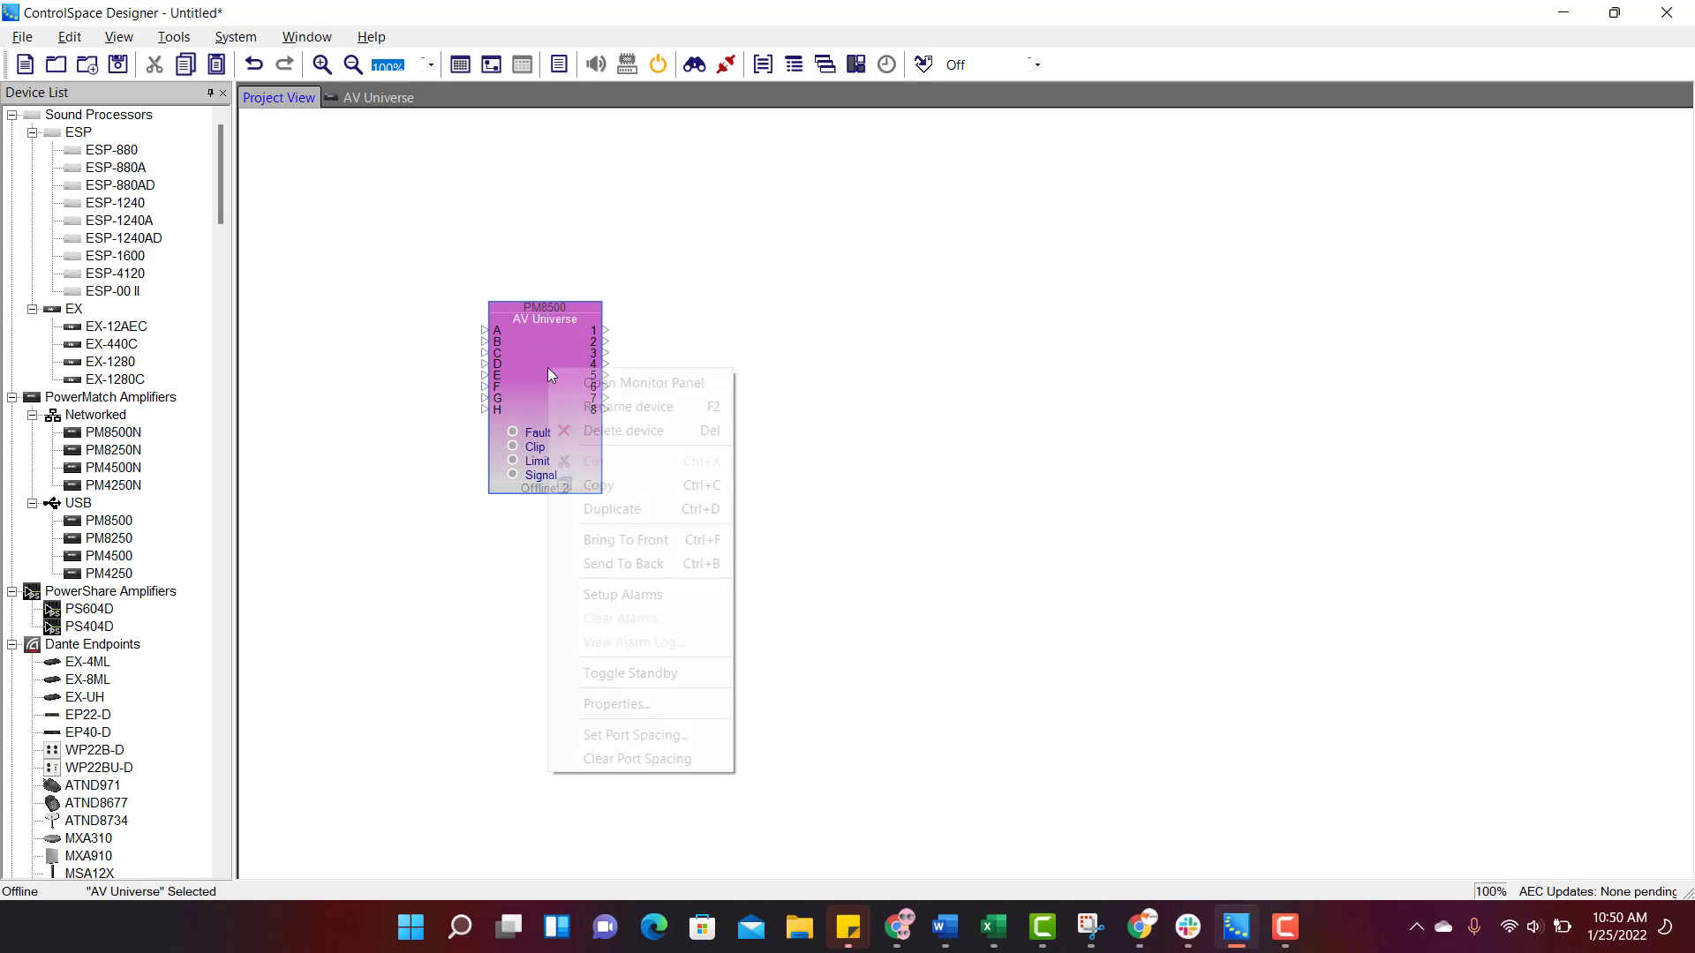
pyautogui.click(649, 702)
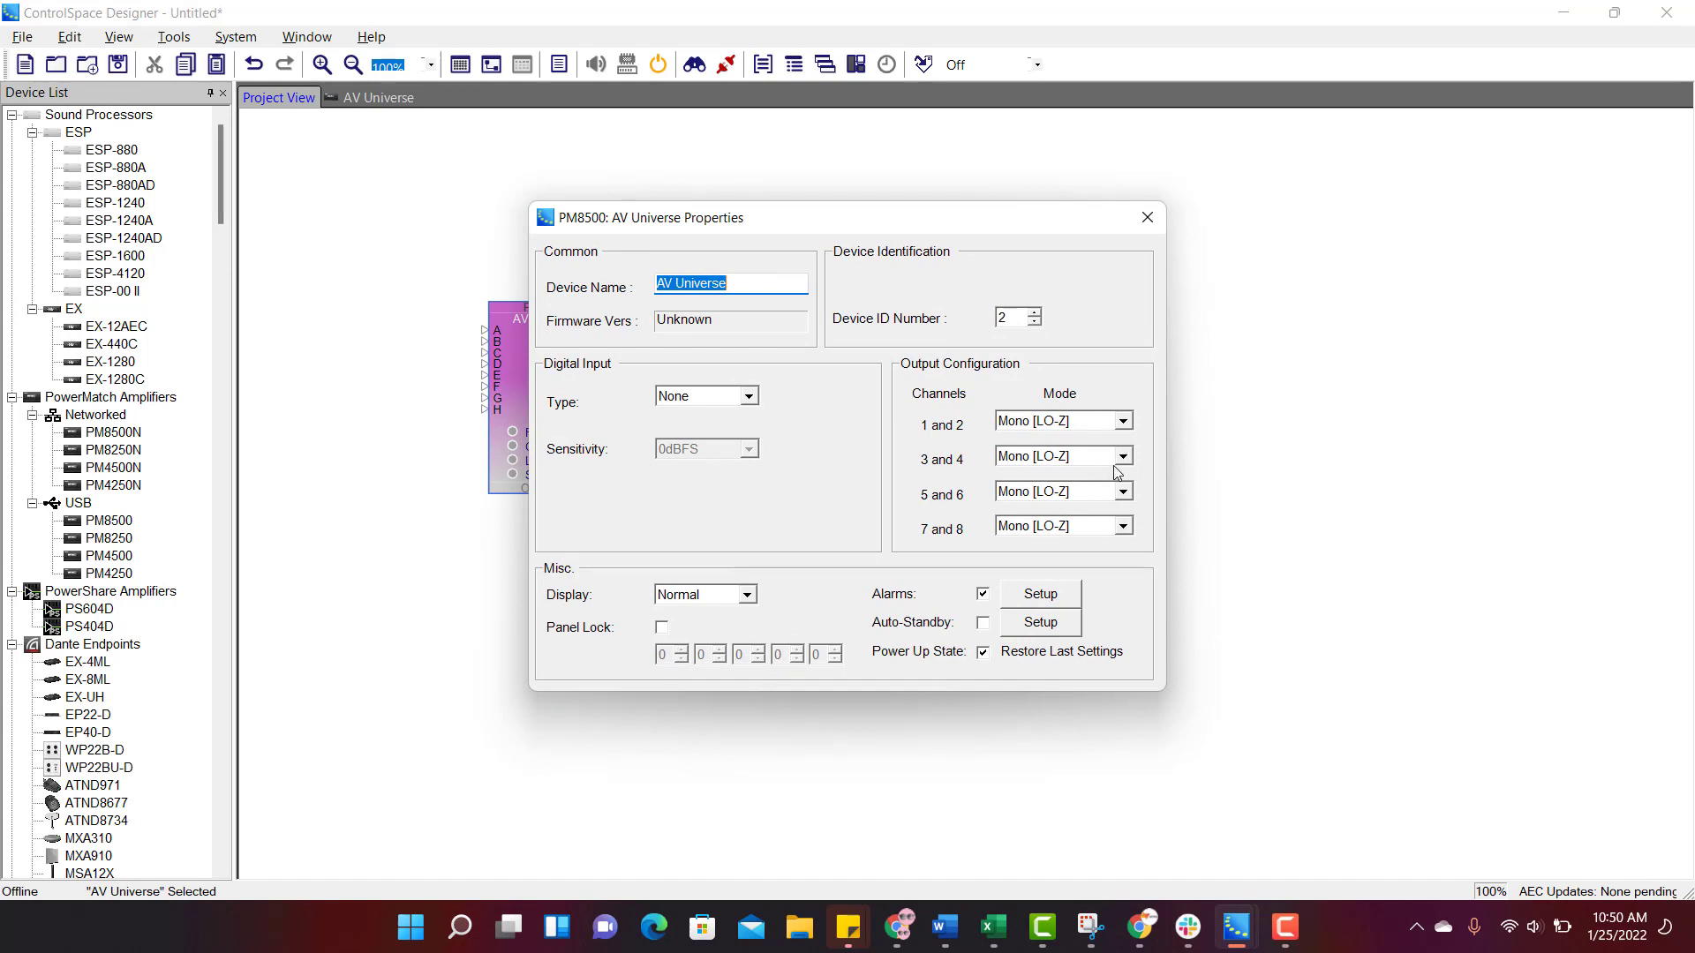
pyautogui.click(1127, 460)
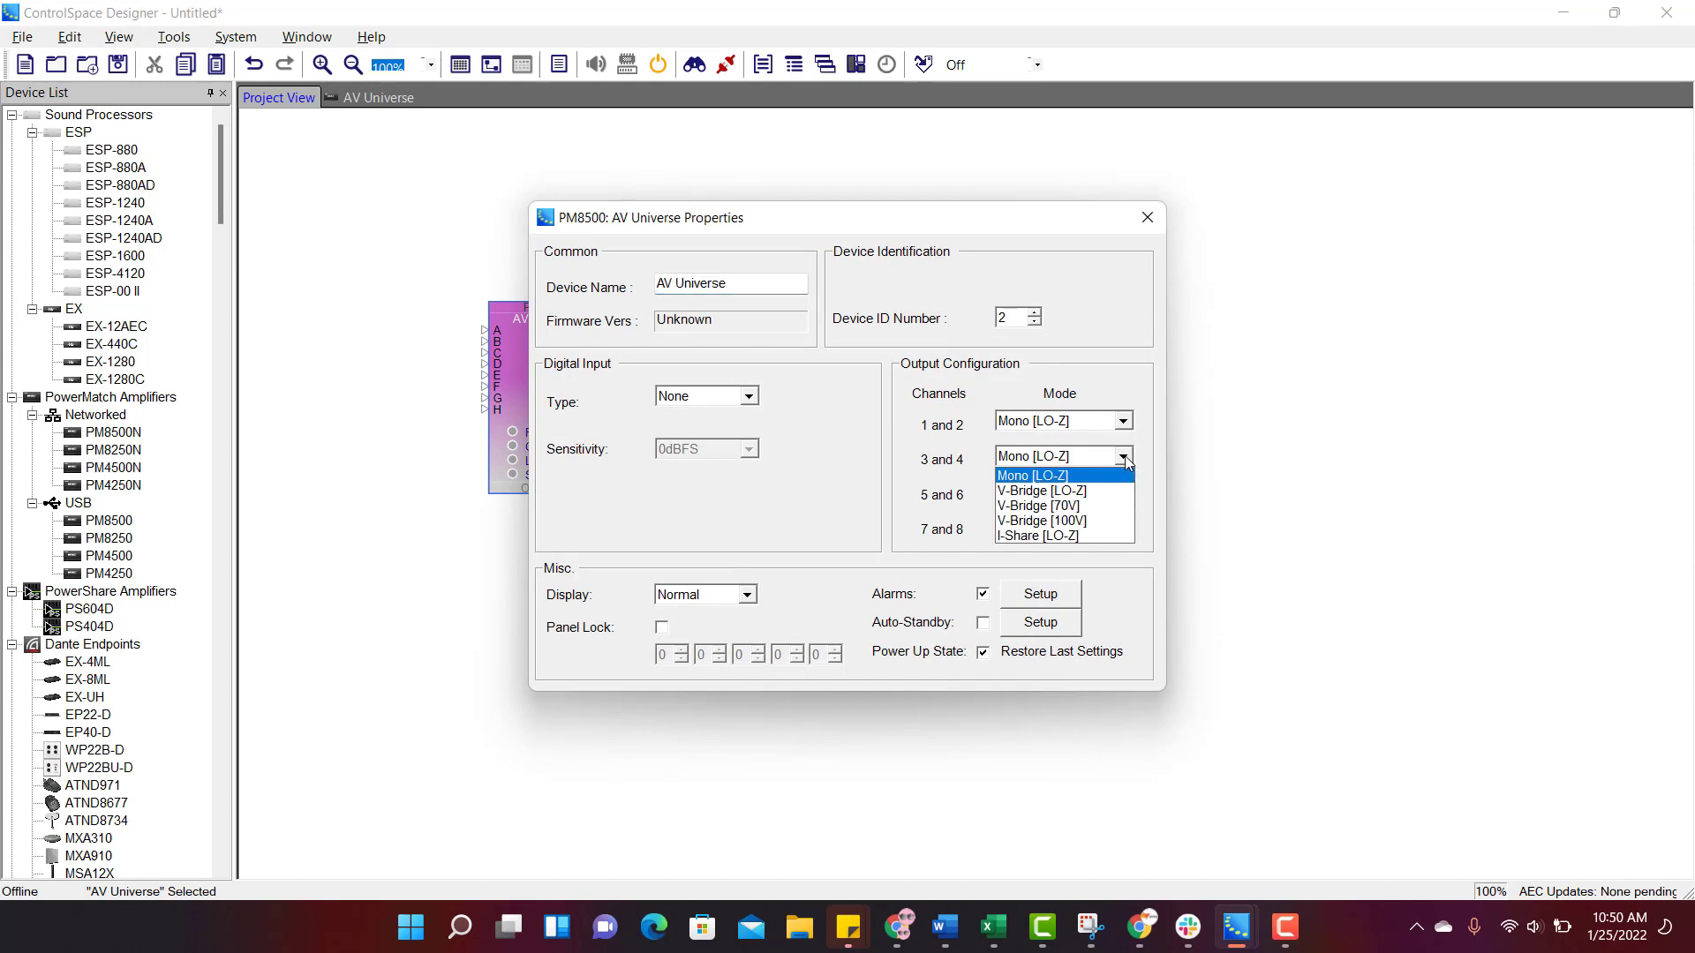
pyautogui.click(1089, 528)
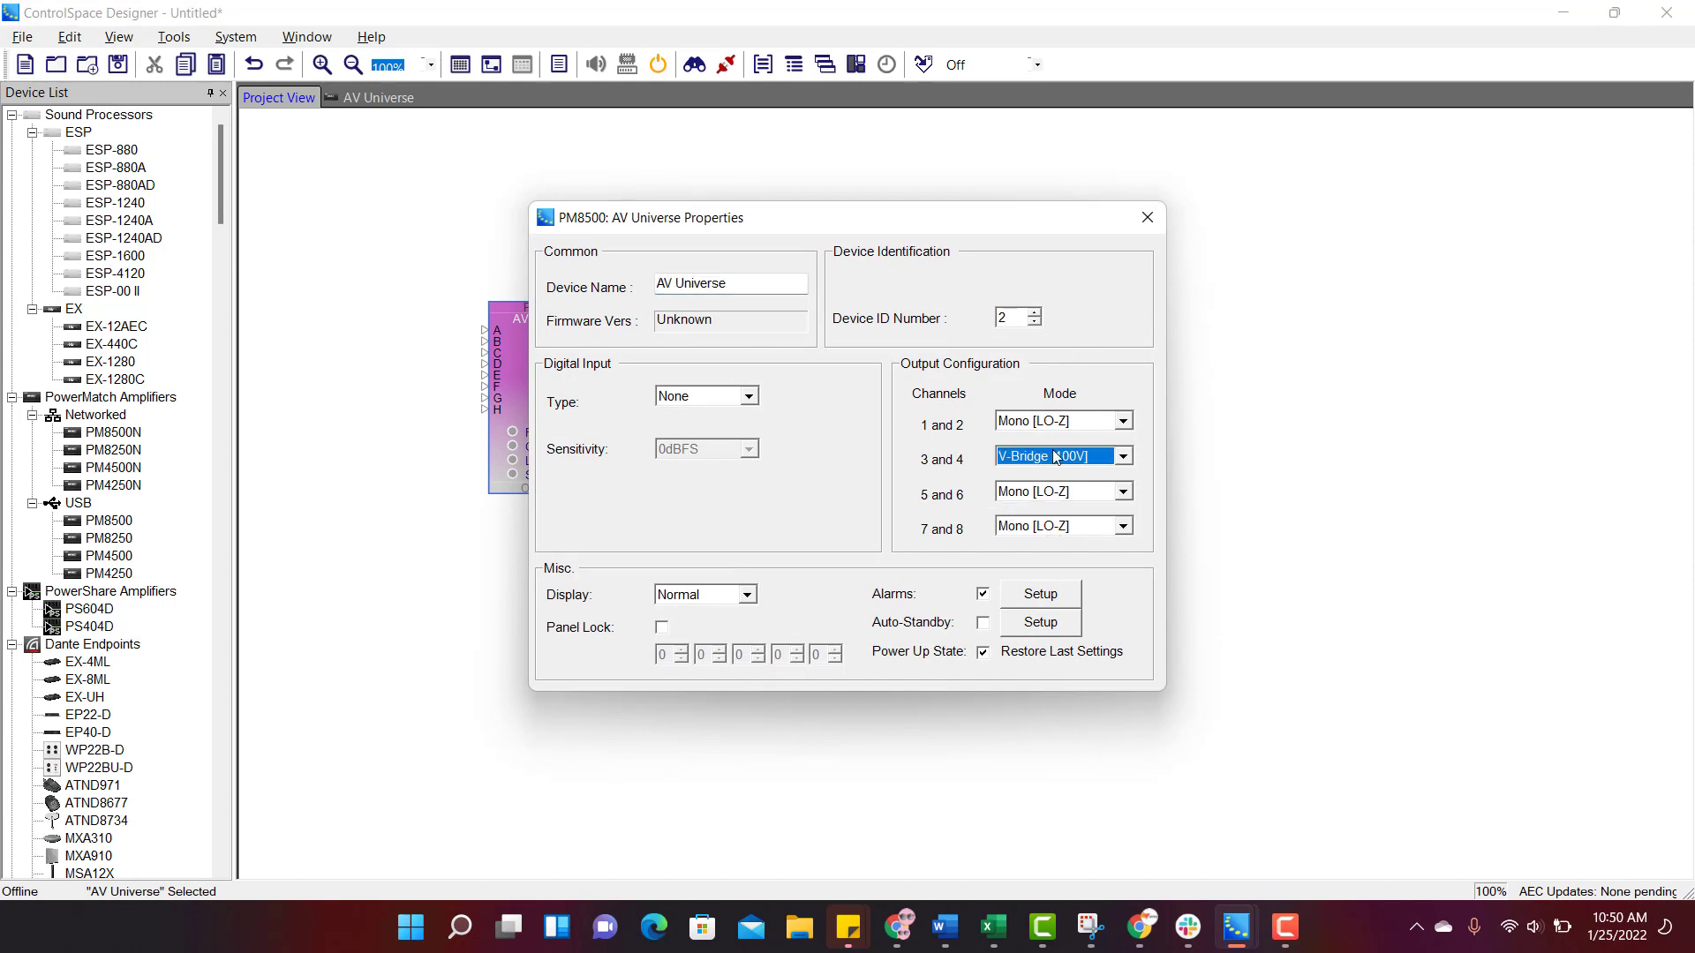
pyautogui.click(1147, 217)
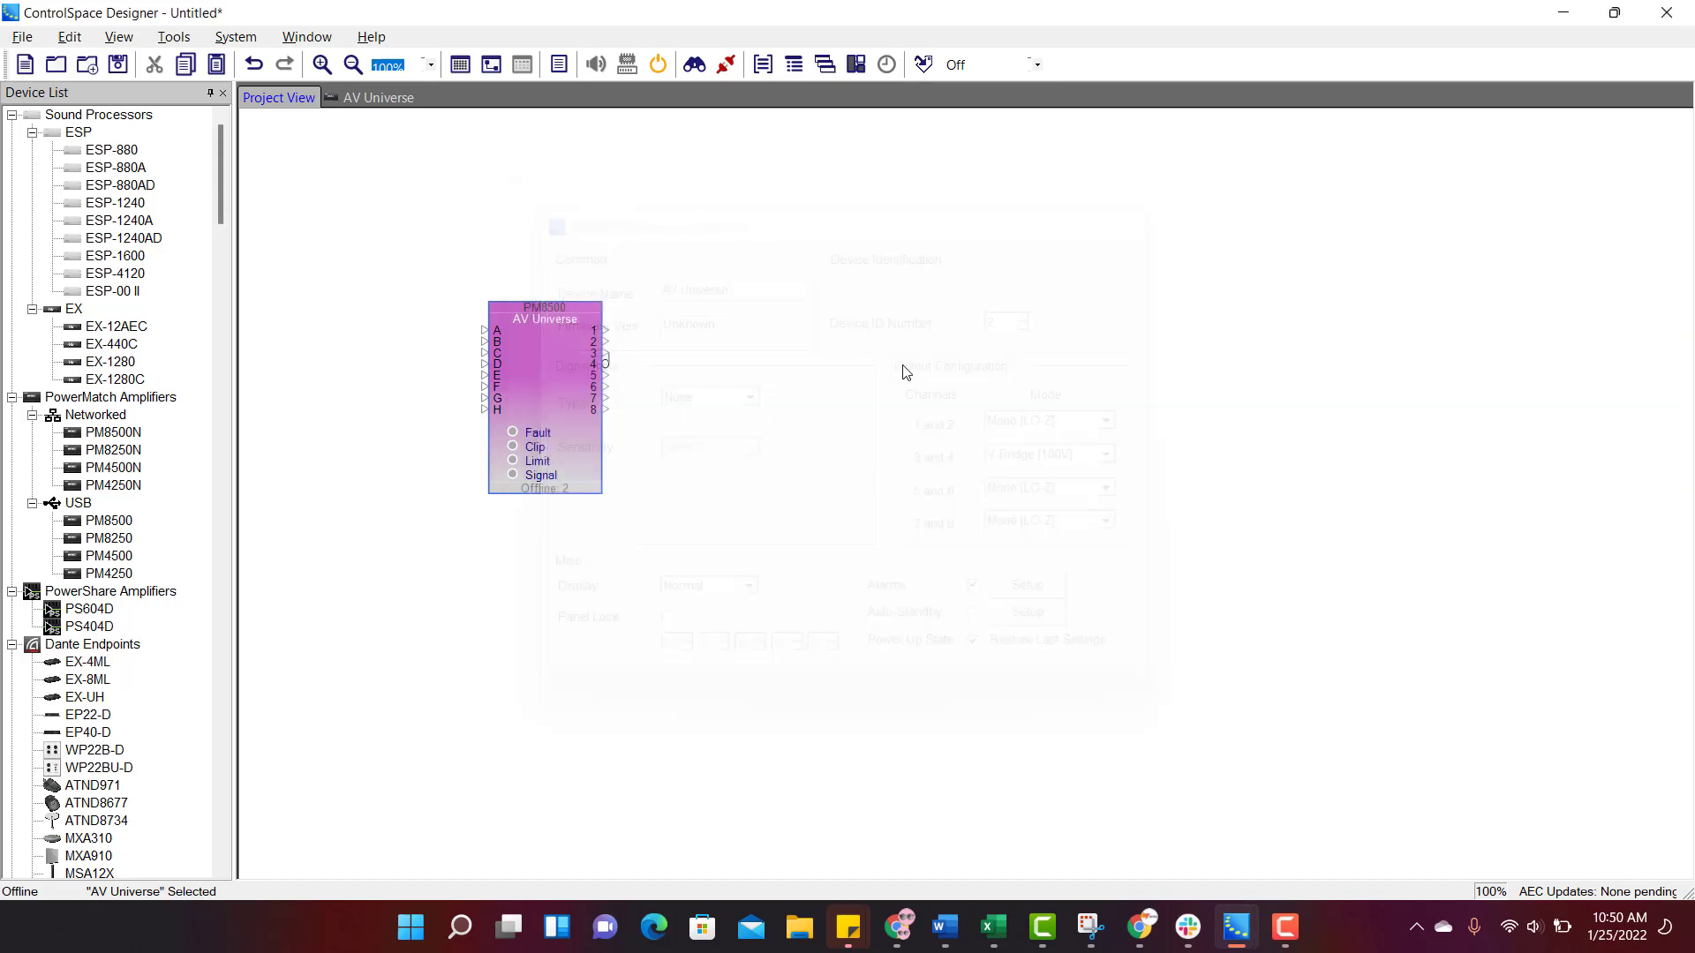
# Go back to the AV Universe signal flow to see outputs 3 and 4 bridged.
pyautogui.click(362, 98)
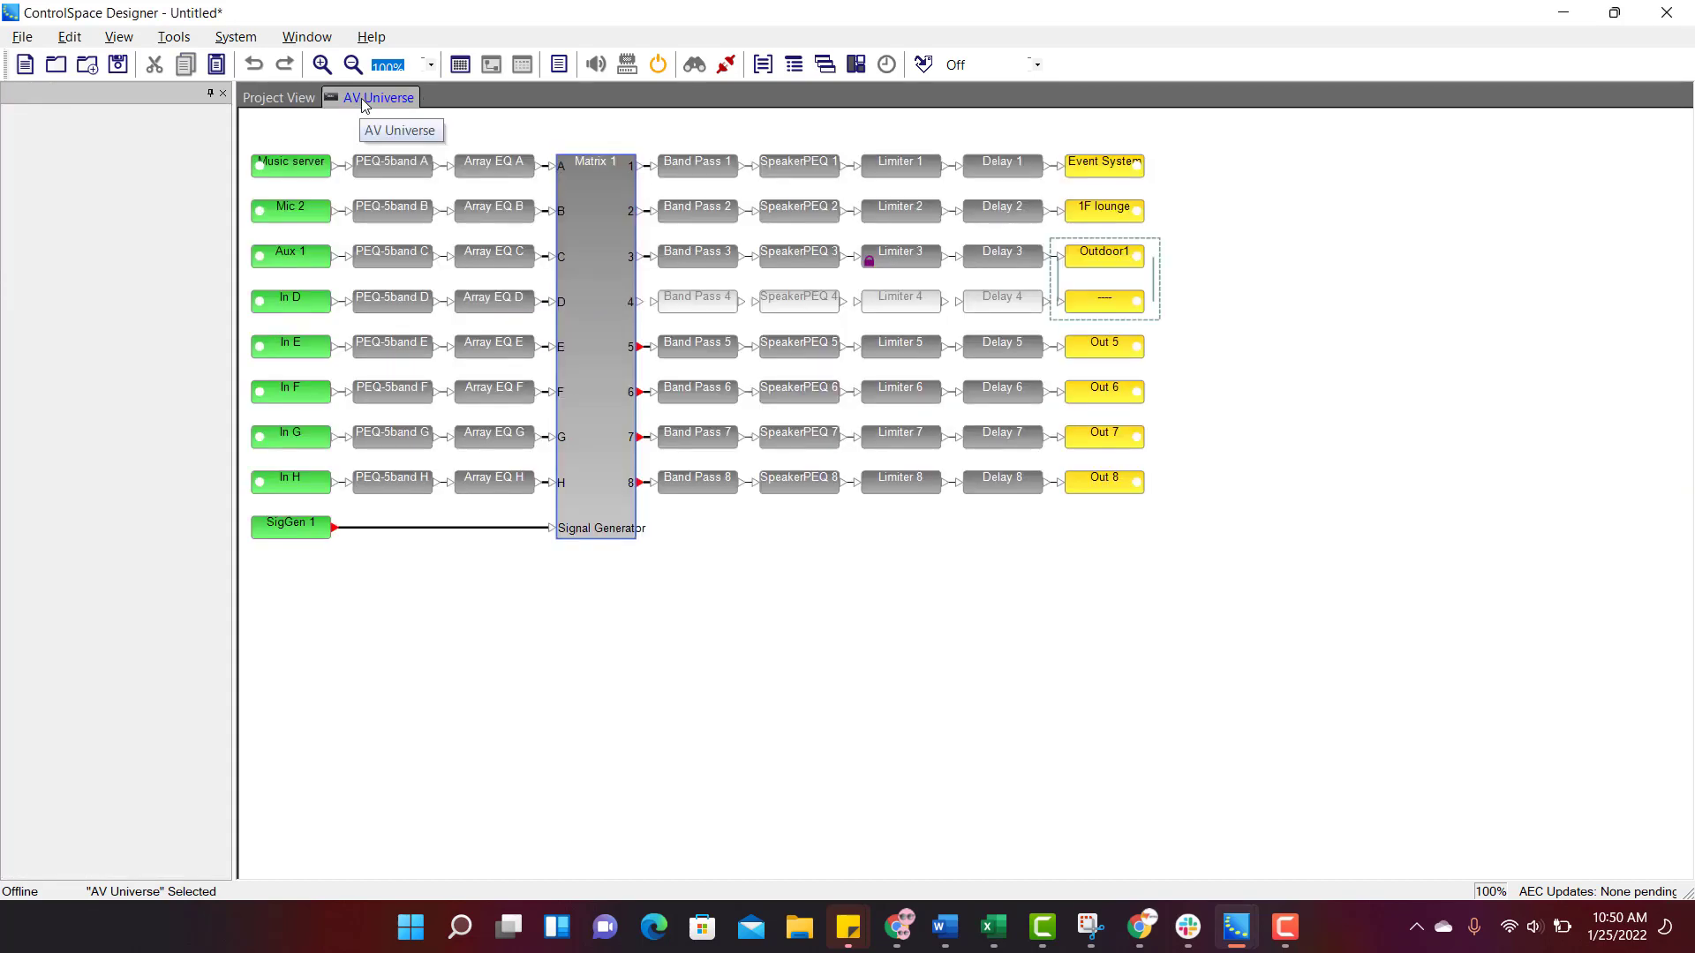